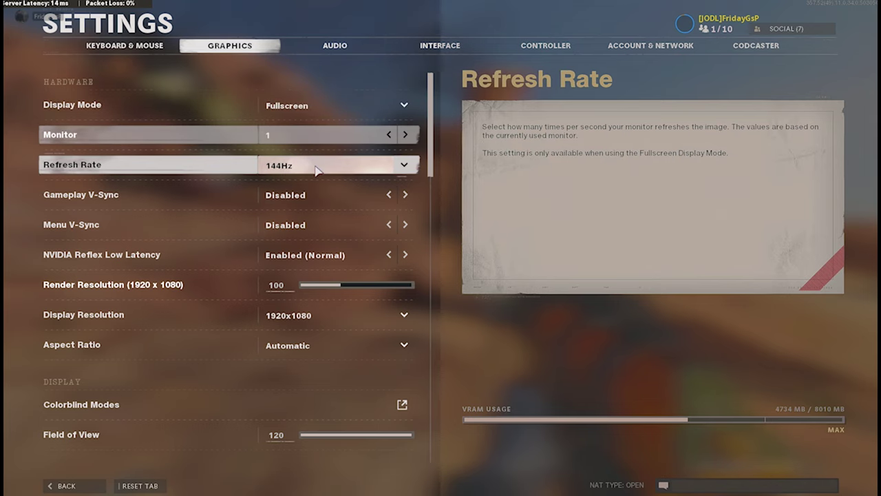
- Open the Colorblind Modes settings and review the colorblind type and the colors for you, ally, enemy and party
{"action": "scroll", "coordinate": [316, 170], "scroll_direction": "down", "scroll_amount": 2}
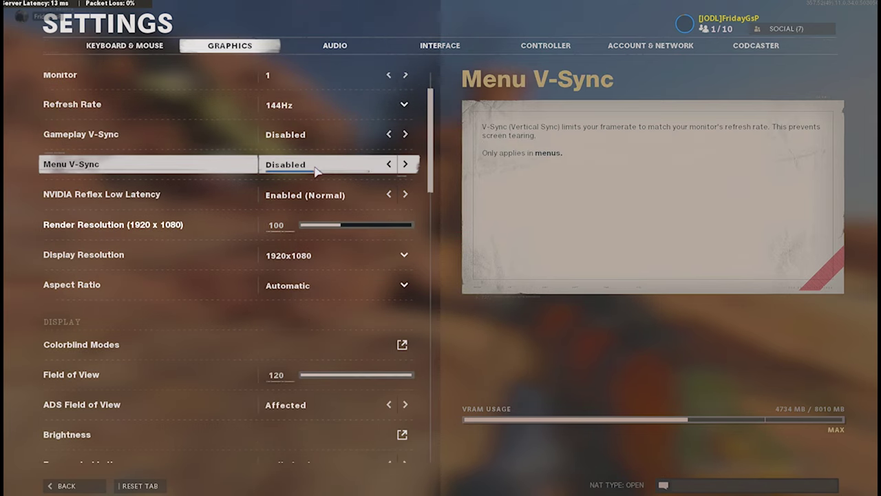
{"action": "scroll", "coordinate": [330, 294], "scroll_direction": "down", "scroll_amount": 1}
{"action": "scroll", "coordinate": [289, 307], "scroll_direction": "down", "scroll_amount": 1}
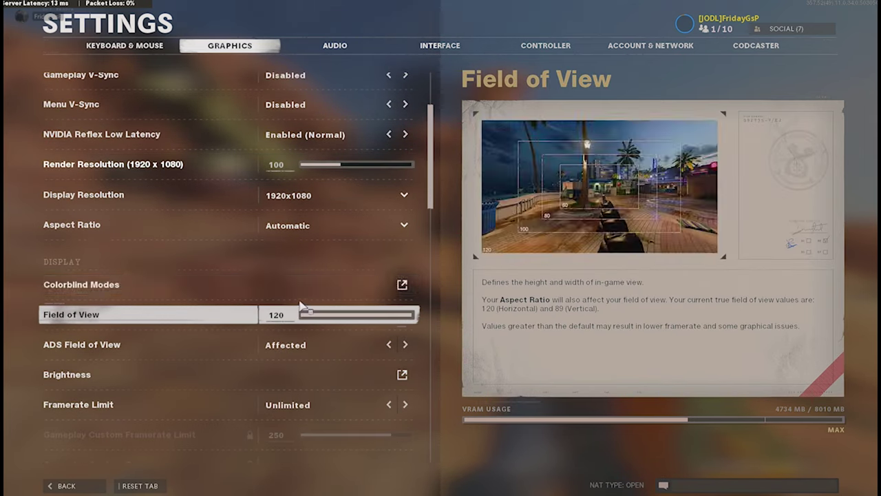
{"action": "scroll", "coordinate": [219, 276], "scroll_direction": "down", "scroll_amount": 1}
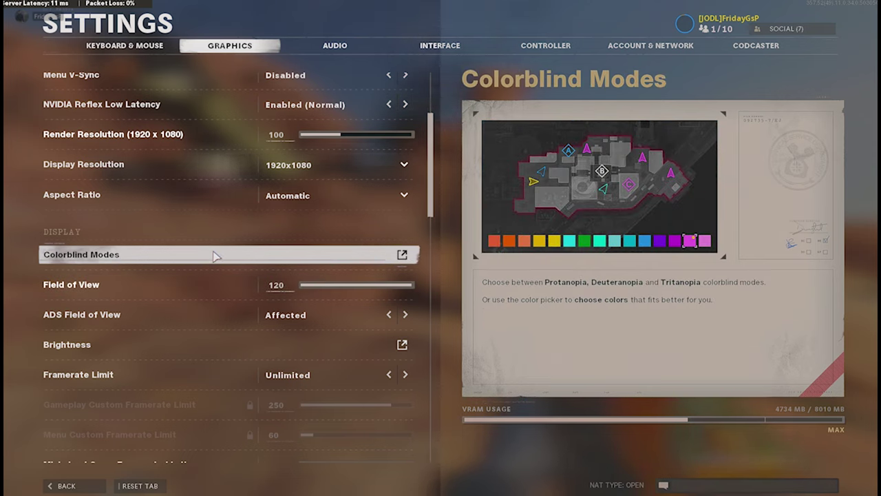
{"action": "left_click", "coordinate": [216, 256]}
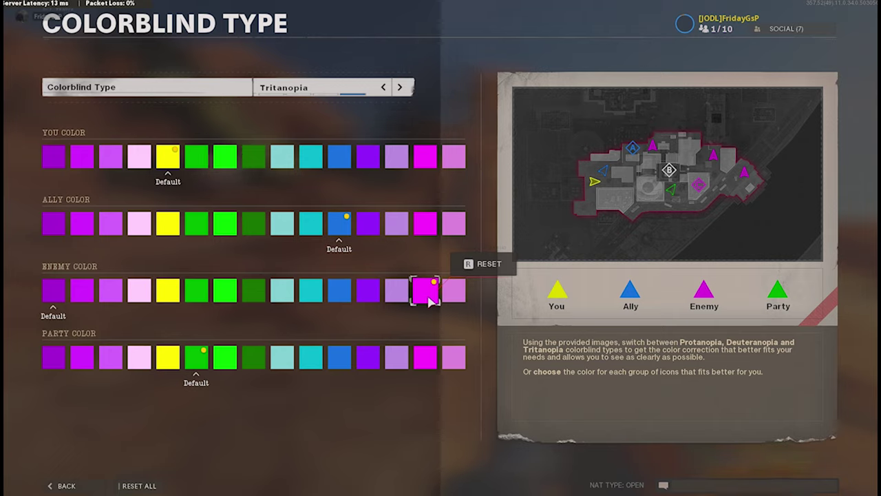
{"action": "key", "text": "Escape"}
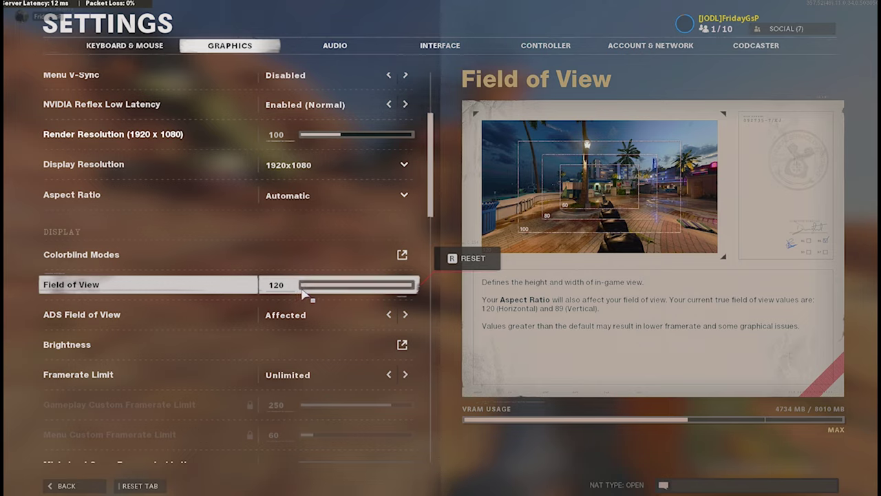
- Set the Field of View to its maximum of 120
{"action": "mouse_move", "coordinate": [411, 286]}
{"action": "left_mouse_down"}
{"action": "mouse_move", "coordinate": [400, 285]}
{"action": "mouse_move", "coordinate": [422, 283]}
{"action": "left_mouse_up"}
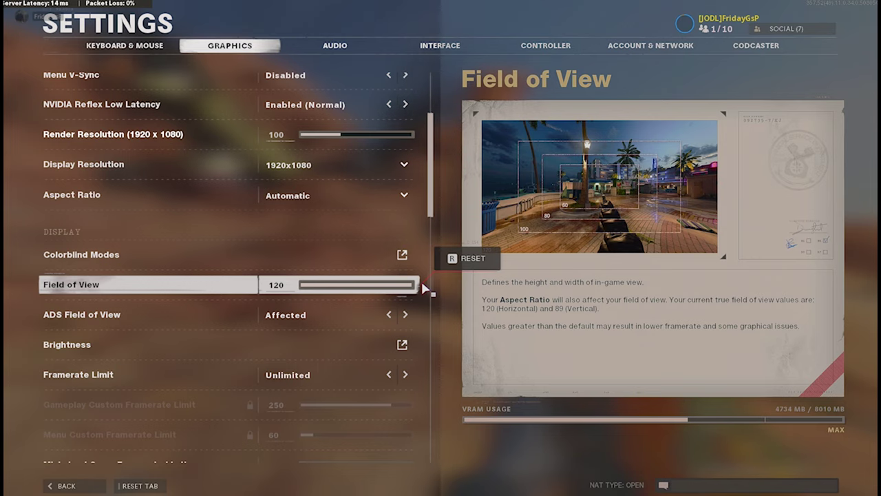
{"action": "scroll", "coordinate": [330, 350], "scroll_direction": "down", "scroll_amount": 2}
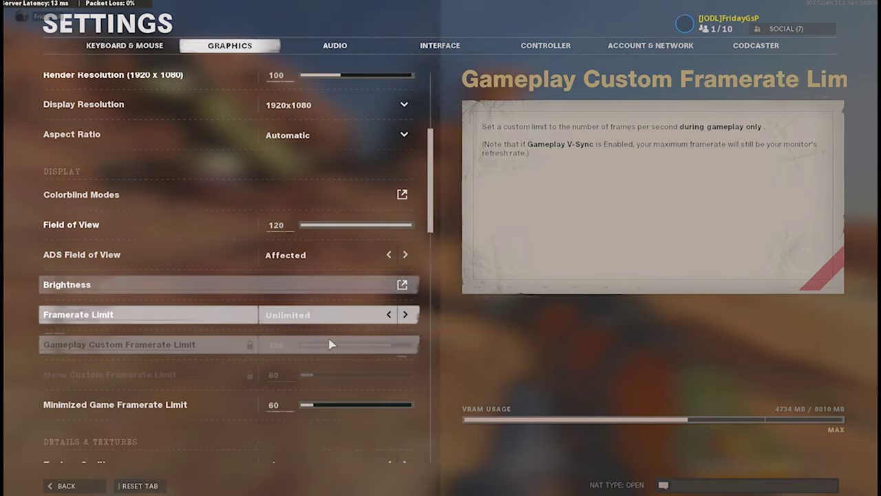
- Review the framerate limits, the texture and detail quality options and the first shadow and lighting options
{"action": "scroll", "coordinate": [327, 331], "scroll_direction": "down", "scroll_amount": 6}
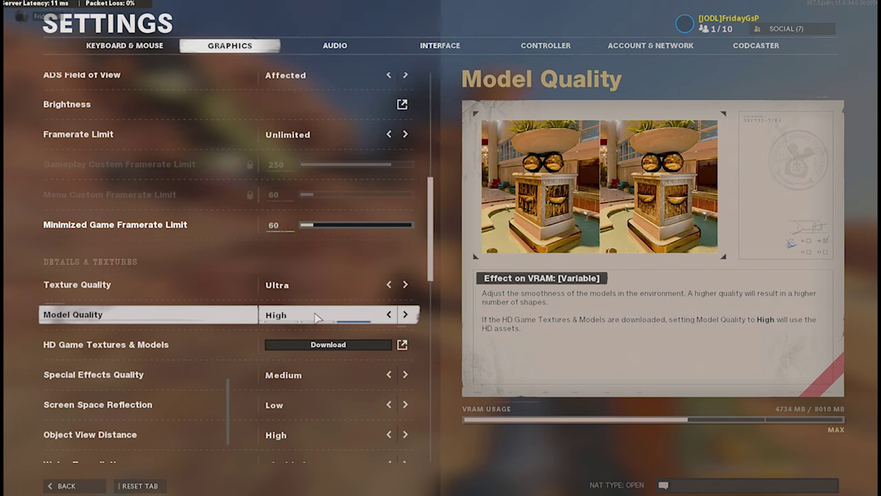
{"action": "scroll", "coordinate": [315, 324], "scroll_direction": "down", "scroll_amount": 1}
{"action": "scroll", "coordinate": [315, 324], "scroll_direction": "down", "scroll_amount": 1}
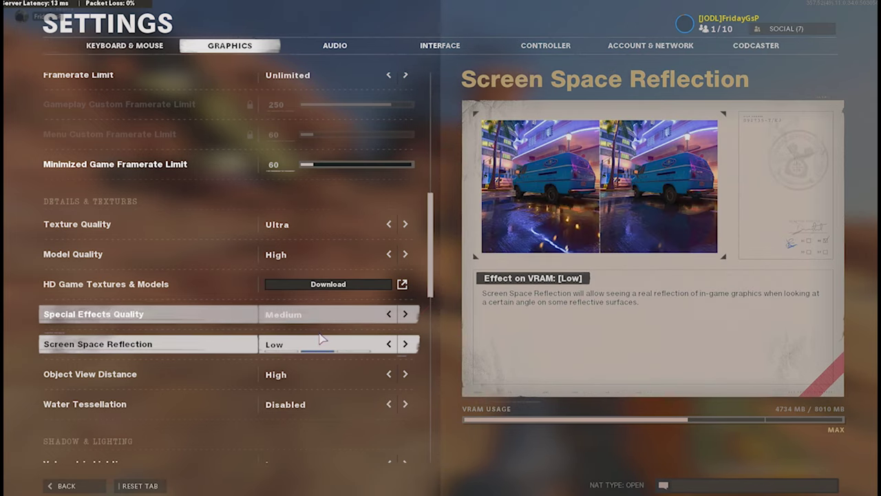
{"action": "scroll", "coordinate": [322, 344], "scroll_direction": "down", "scroll_amount": 1}
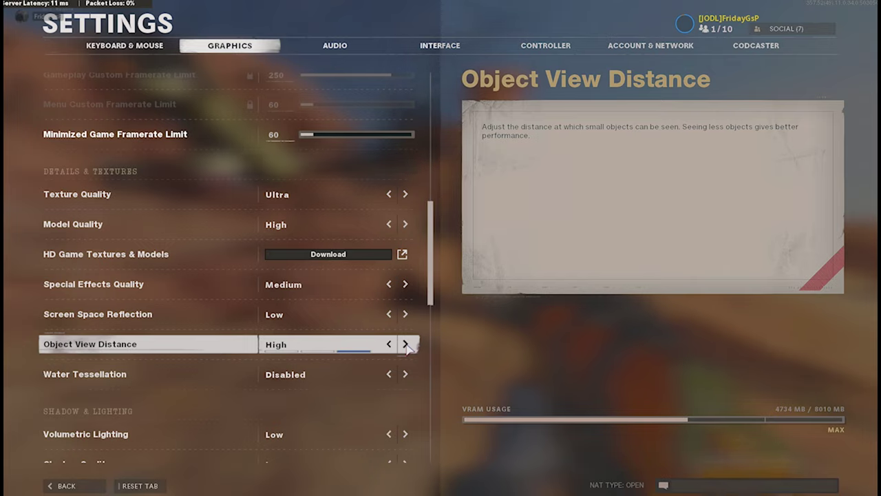
{"action": "scroll", "coordinate": [353, 349], "scroll_direction": "down", "scroll_amount": 2}
{"action": "scroll", "coordinate": [354, 353], "scroll_direction": "down", "scroll_amount": 2}
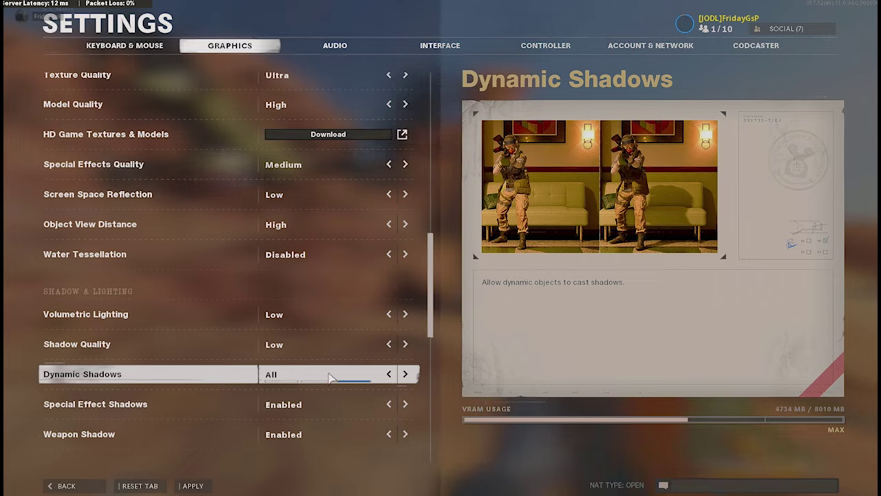
- Disable Special Effect Shadows and Weapon Shadow in the shadow and lighting settings
{"action": "left_click", "coordinate": [390, 404]}
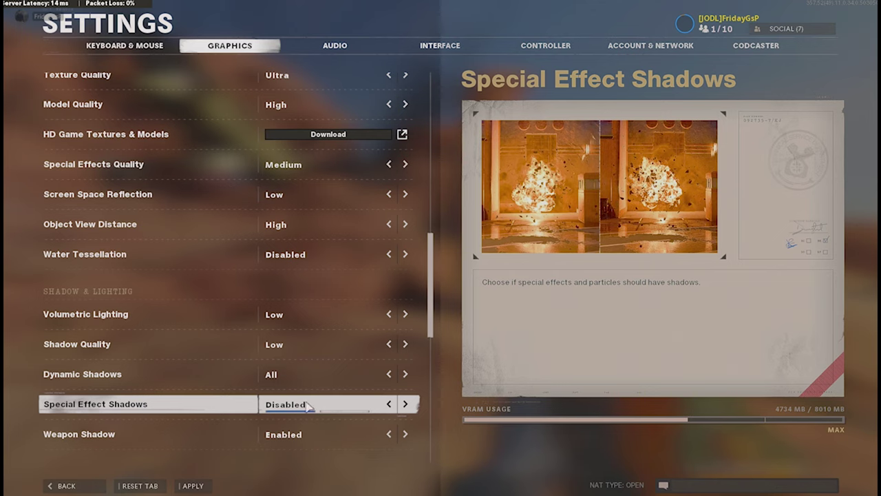
{"action": "scroll", "coordinate": [290, 403], "scroll_direction": "down", "scroll_amount": 1}
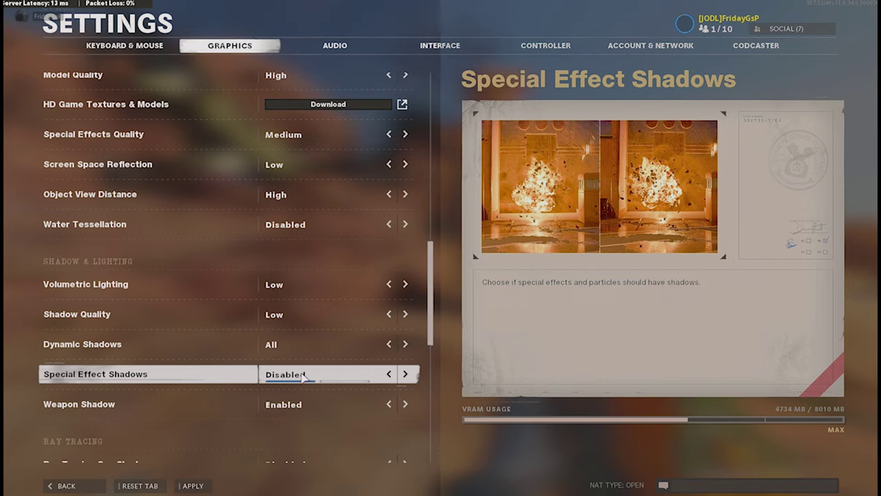
{"action": "scroll", "coordinate": [303, 376], "scroll_direction": "down", "scroll_amount": 1}
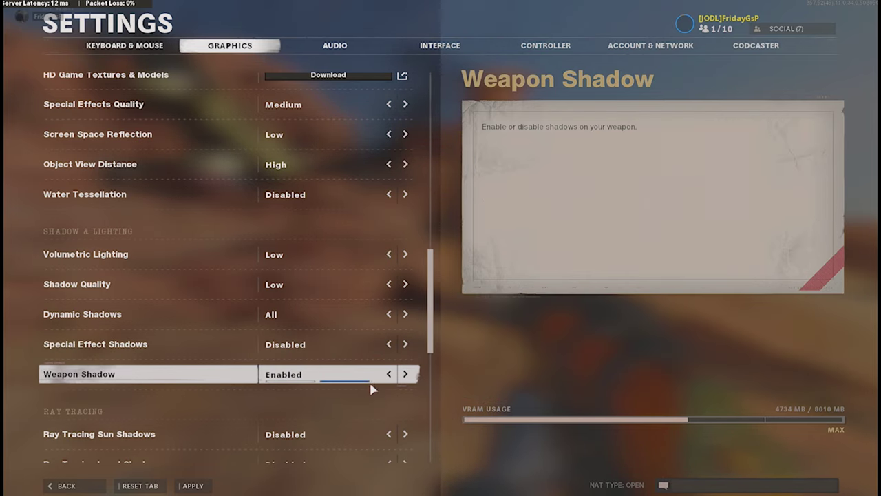
{"action": "left_click", "coordinate": [389, 375]}
{"action": "scroll", "coordinate": [388, 377], "scroll_direction": "down", "scroll_amount": 1}
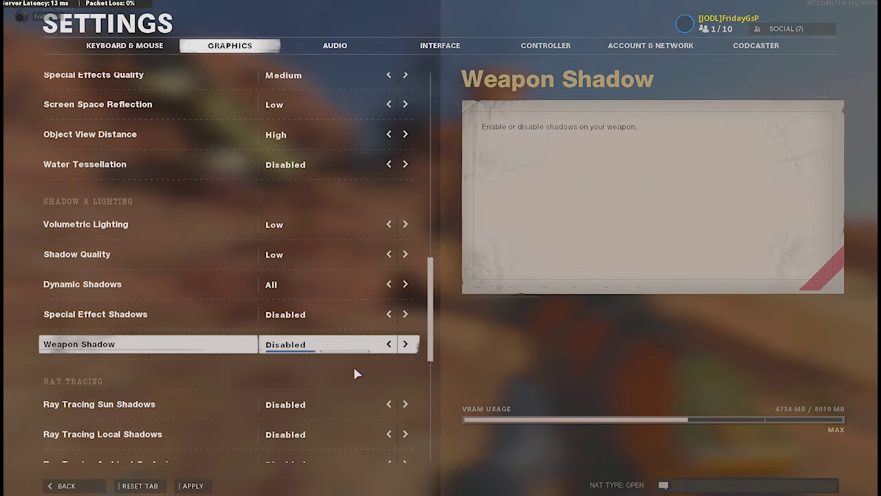
- Switch Anti-Aliasing Quality in the post-processing effects to Ultra and back to High
{"action": "scroll", "coordinate": [356, 373], "scroll_direction": "down", "scroll_amount": 2}
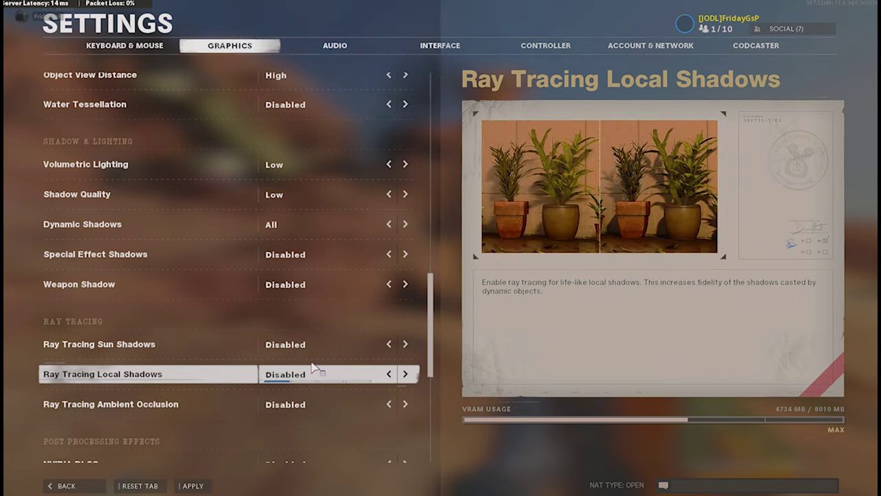
{"action": "scroll", "coordinate": [307, 360], "scroll_direction": "down", "scroll_amount": 2}
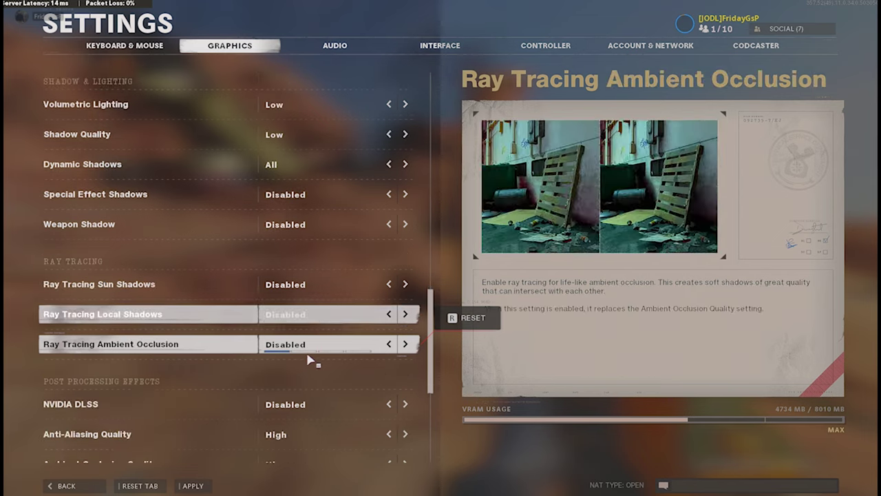
{"action": "scroll", "coordinate": [328, 318], "scroll_direction": "down", "scroll_amount": 1}
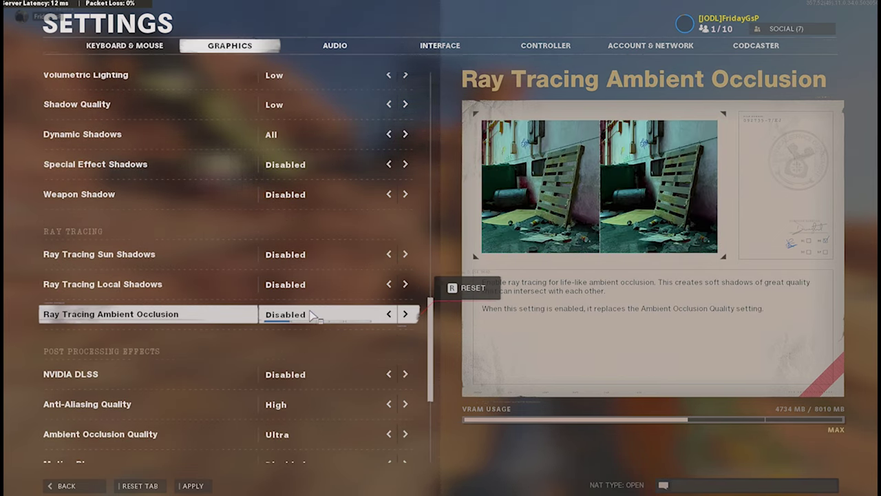
{"action": "scroll", "coordinate": [223, 254], "scroll_direction": "down", "scroll_amount": 2}
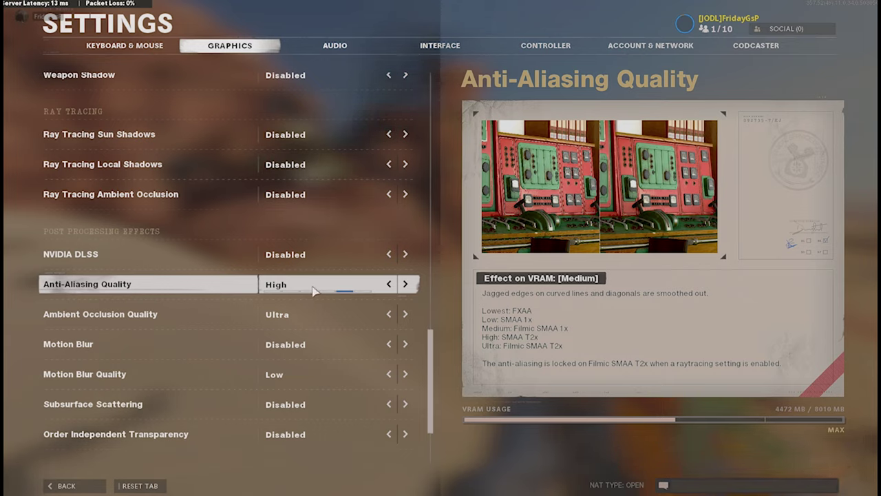
{"action": "left_click", "coordinate": [405, 284]}
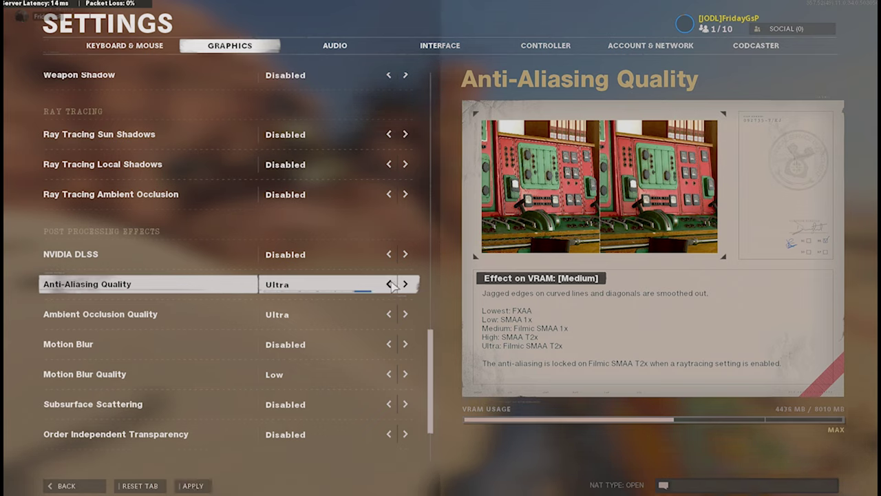
{"action": "left_click", "coordinate": [389, 283]}
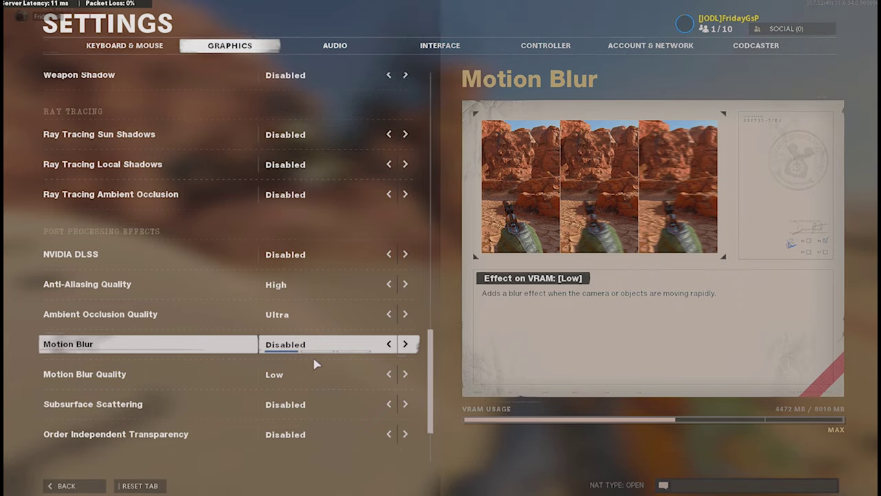
- Examine the motion blur, subsurface scattering, order independent transparency and advanced graphics options, and return to the start of the list
{"action": "scroll", "coordinate": [314, 363], "scroll_direction": "down", "scroll_amount": 1}
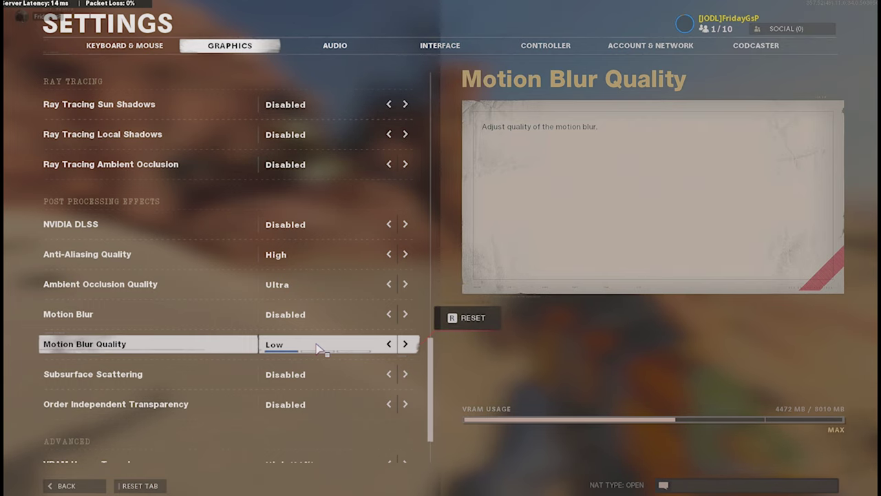
{"action": "scroll", "coordinate": [322, 322], "scroll_direction": "down", "scroll_amount": 2}
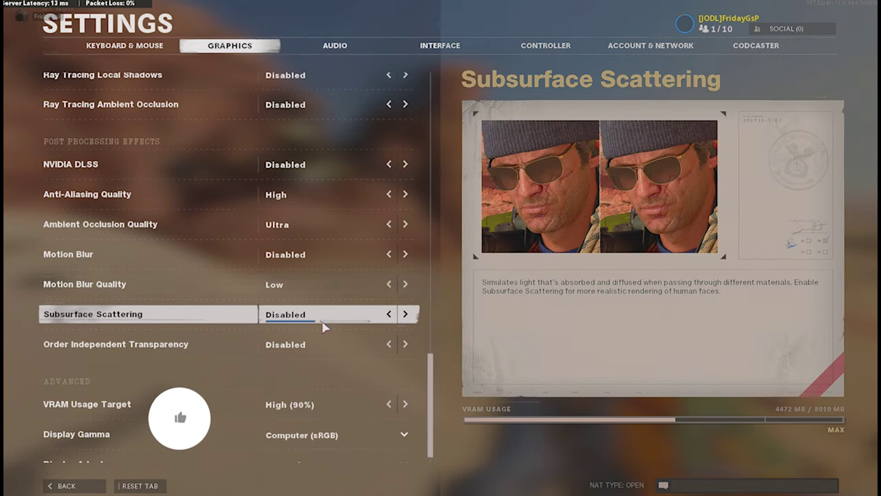
{"action": "scroll", "coordinate": [324, 327], "scroll_direction": "down", "scroll_amount": 1}
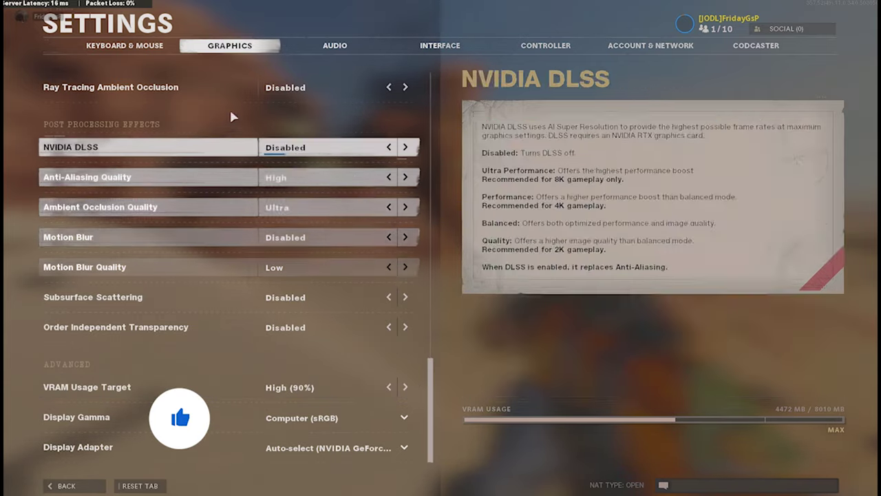
{"action": "scroll", "coordinate": [321, 290], "scroll_direction": "up", "scroll_amount": 15}
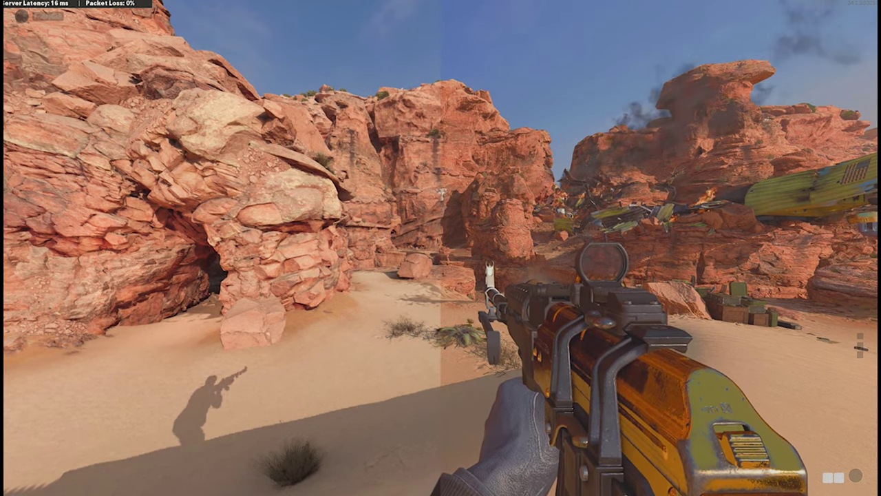
{"action": "key", "text": "w"}
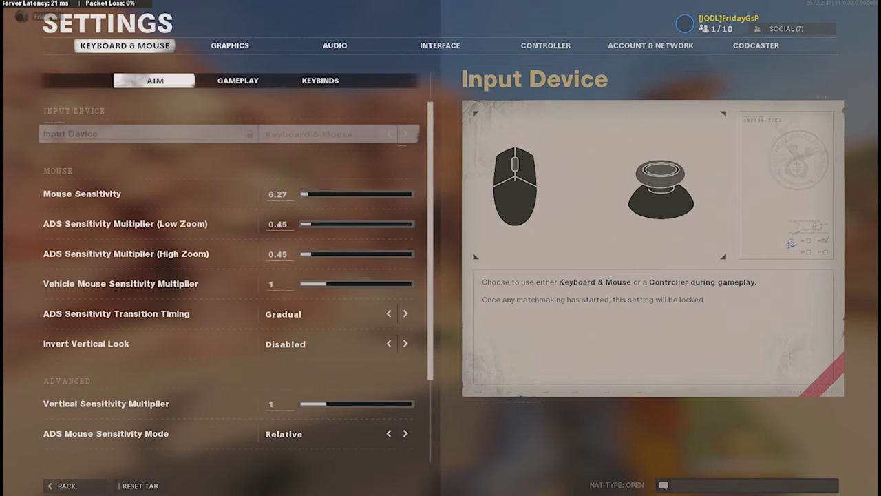
- Switch to the NVIDIA game filter overlay and select the Bildschirmaufteilung filter
{"action": "key", "text": "alt+F3"}
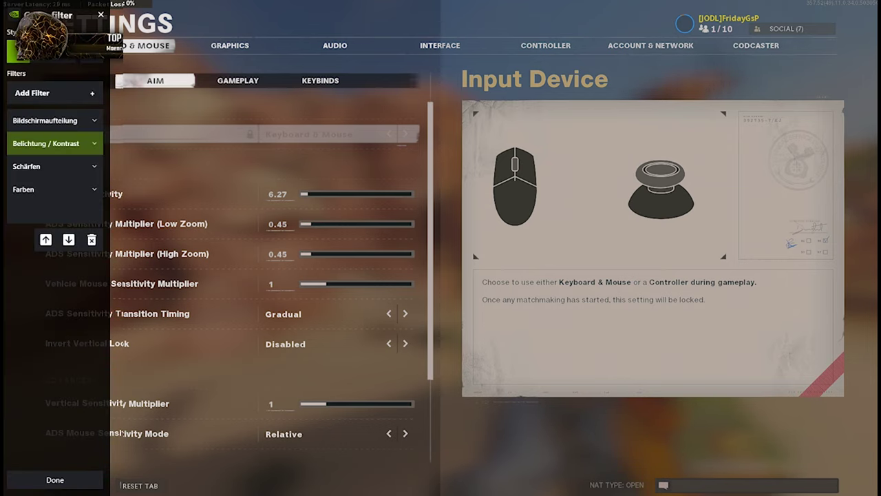
{"action": "left_click", "coordinate": [68, 115]}
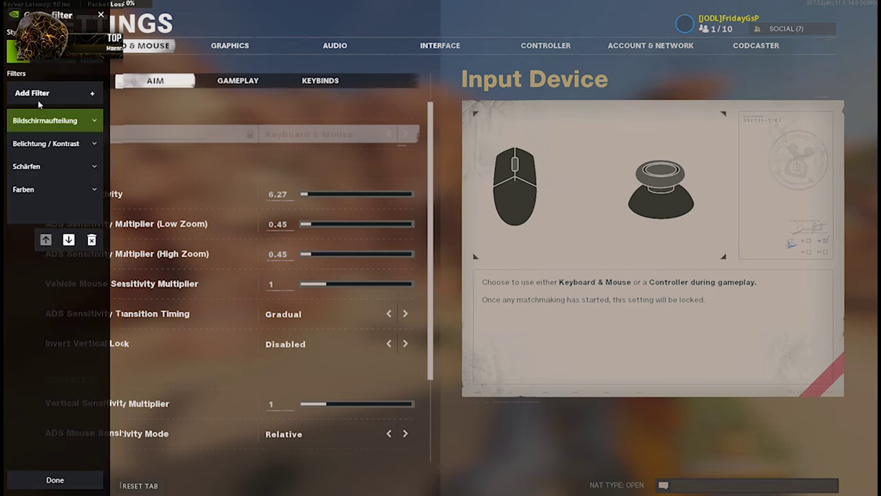
{"action": "key", "text": "alt+F3"}
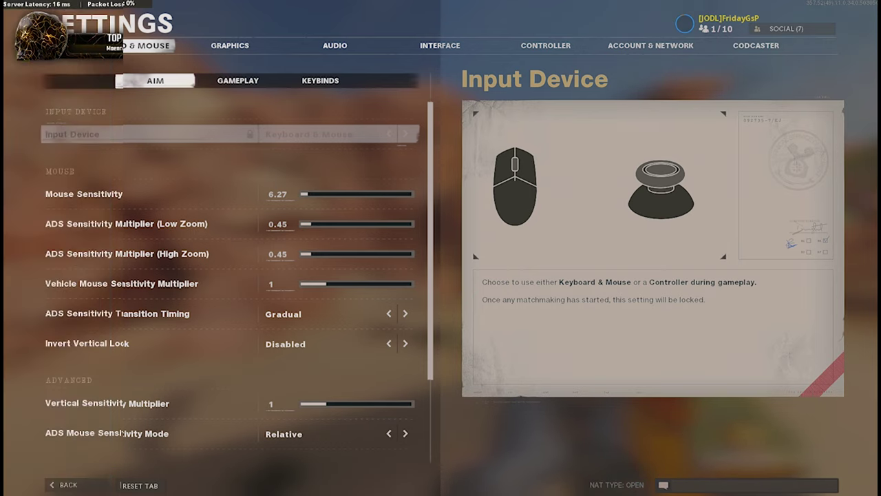
{"action": "key", "text": "alt+F3"}
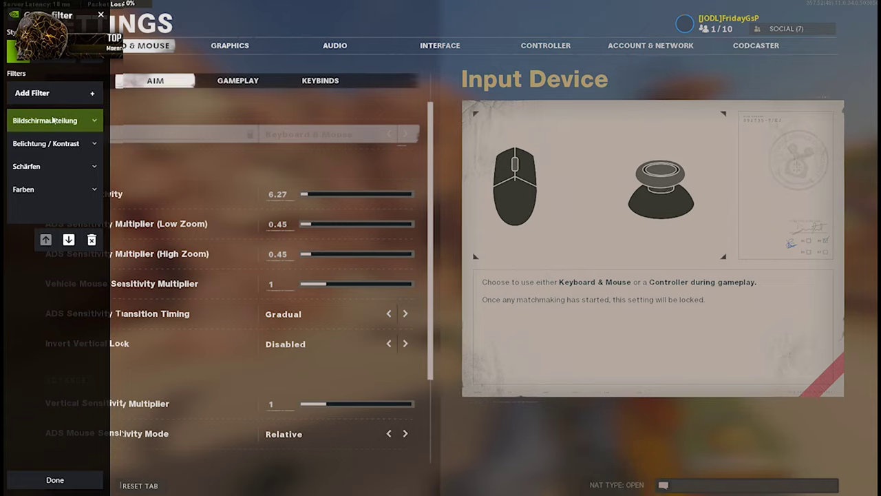
{"action": "key", "text": "alt+F3"}
{"action": "key", "text": "alt+F3"}
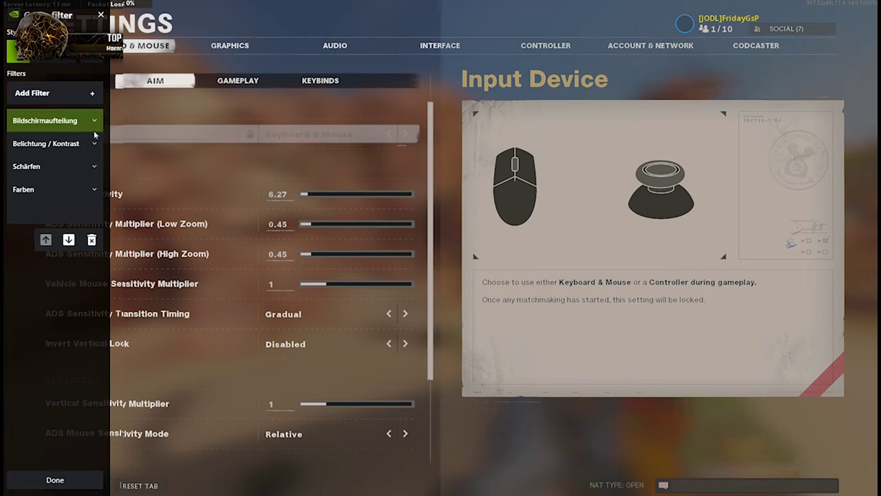
{"action": "key", "text": "alt+F3"}
{"action": "key", "text": "alt+F3"}
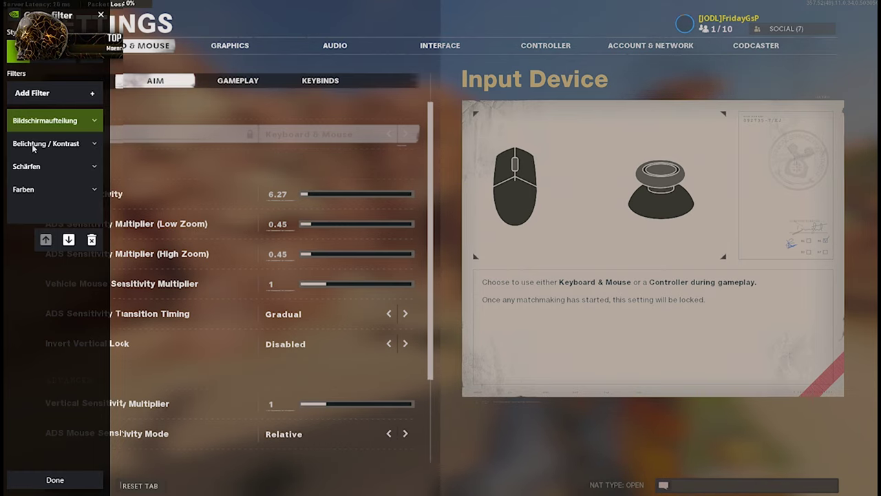
- Expand the Belichtung / Kontrast, Schärfen and Farben filters to examine their values
{"action": "left_click", "coordinate": [96, 144]}
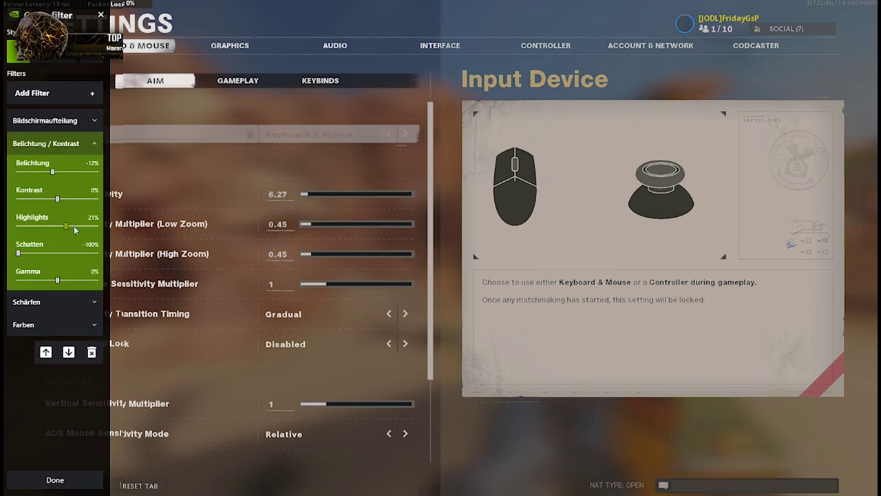
{"action": "left_click", "coordinate": [65, 302]}
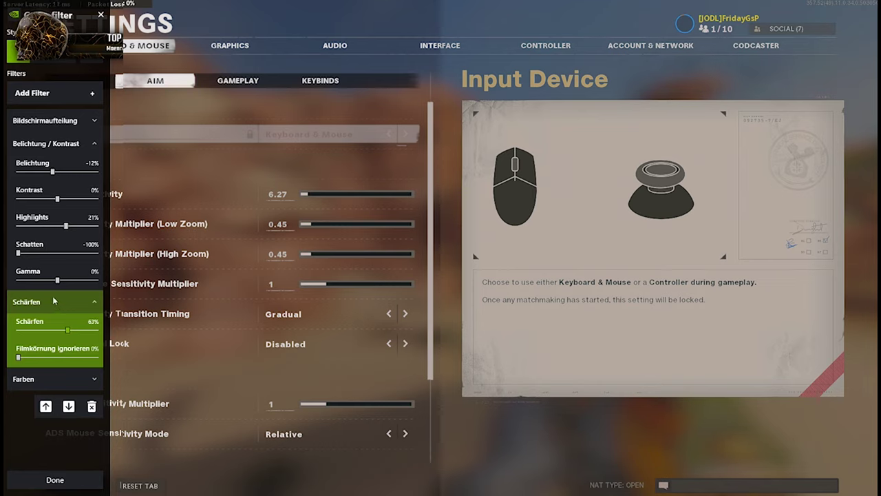
{"action": "left_click", "coordinate": [96, 380]}
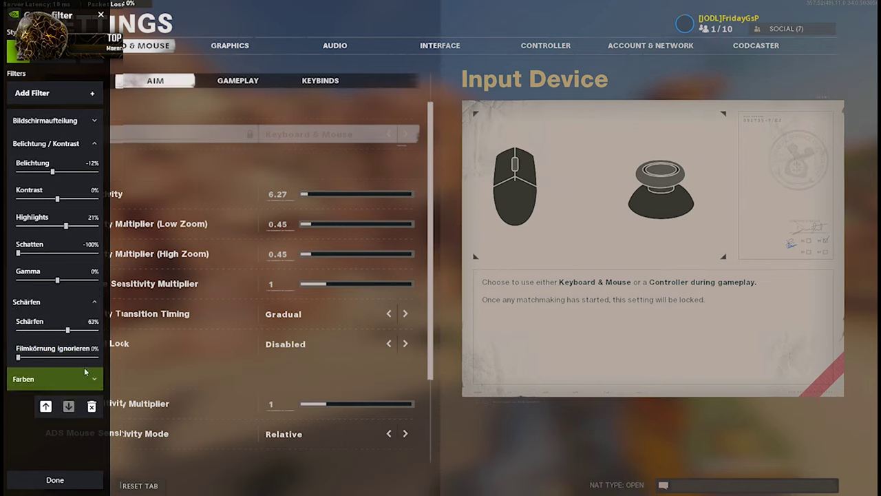
- Expand the Farben filter to examine its Tönungsfarbe, Tönungsintensität, Temperatur and Farbanpassung values
{"action": "left_click", "coordinate": [91, 377]}
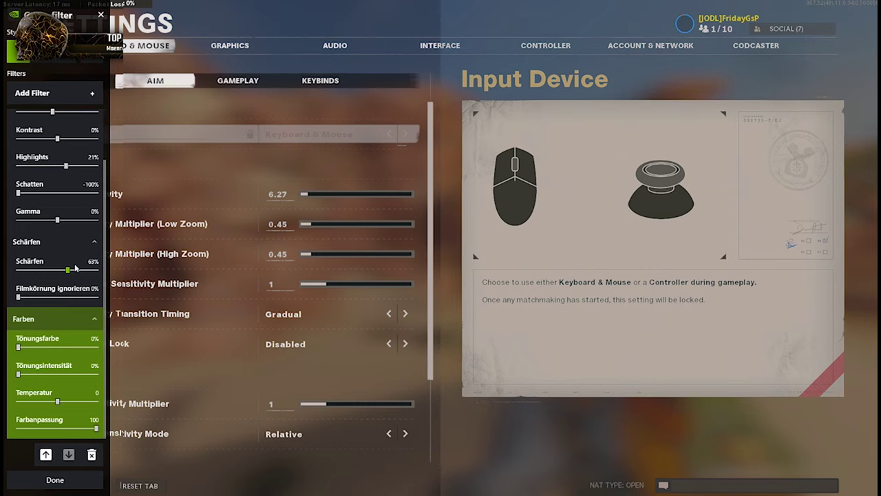
{"action": "left_click", "coordinate": [96, 94]}
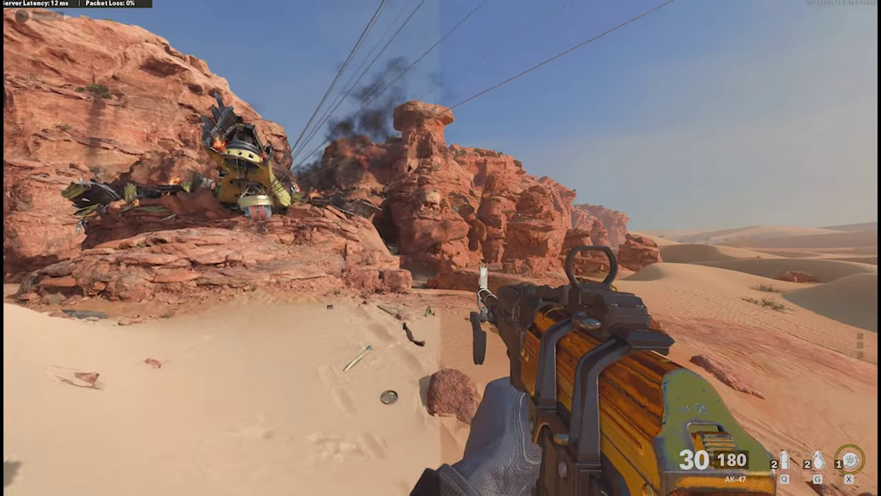
- Compare the two halves of the split-screen filter view while walking through the desert rocks, including through the weapon's sight
{"action": "key", "text": "2"}
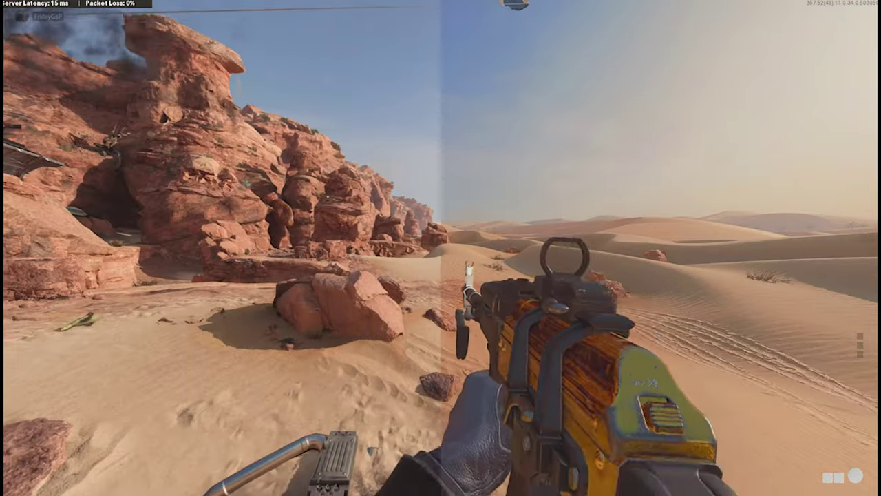
{"action": "key", "text": "w"}
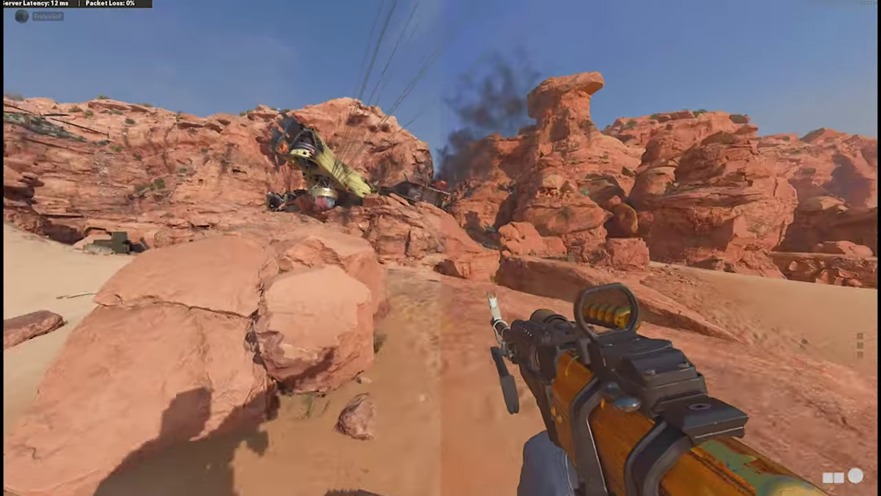
{"action": "key", "text": "w"}
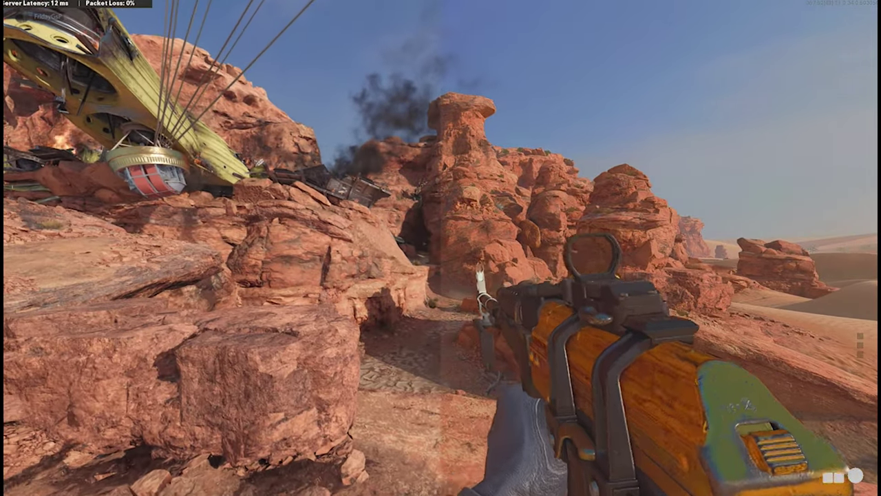
{"action": "key", "text": "w"}
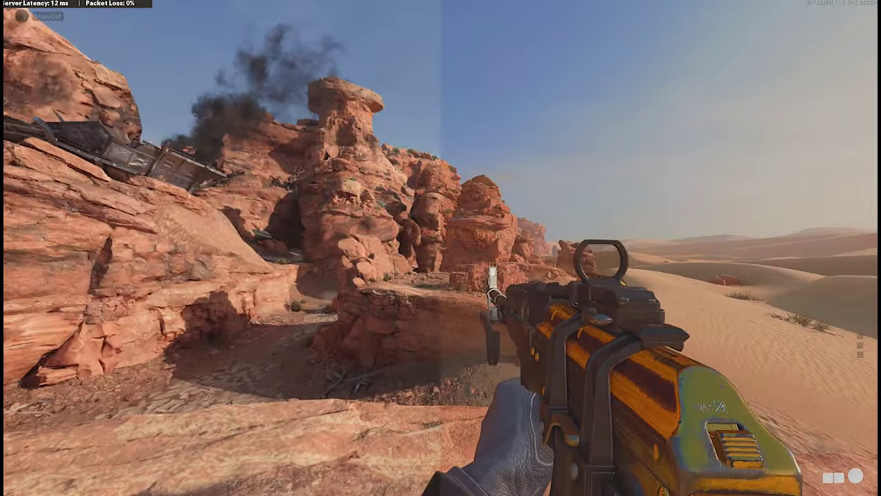
{"action": "key", "text": "w"}
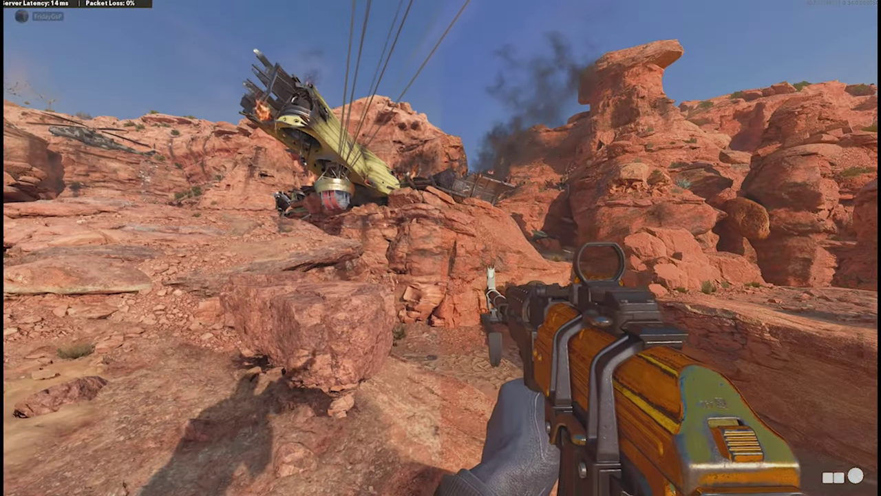
{"action": "key", "text": "w"}
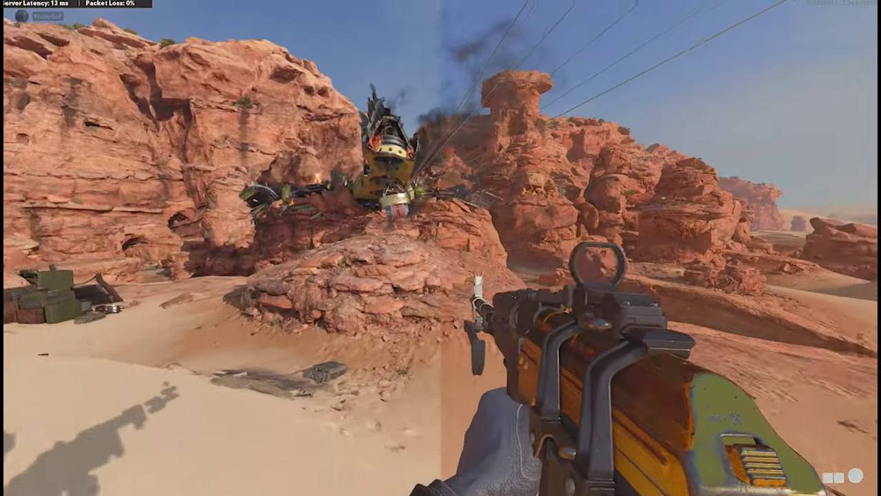
{"action": "key", "text": "w"}
{"action": "right_click", "coordinate": [441, 248]}
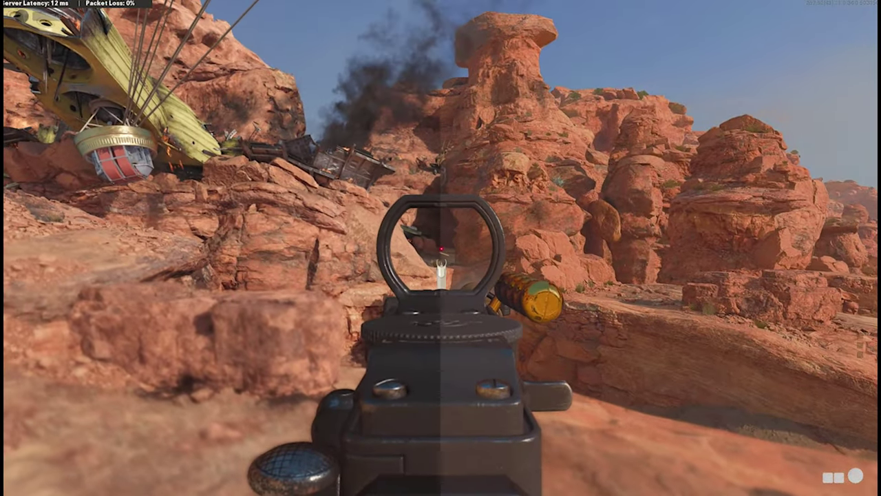
{"action": "key", "text": "w"}
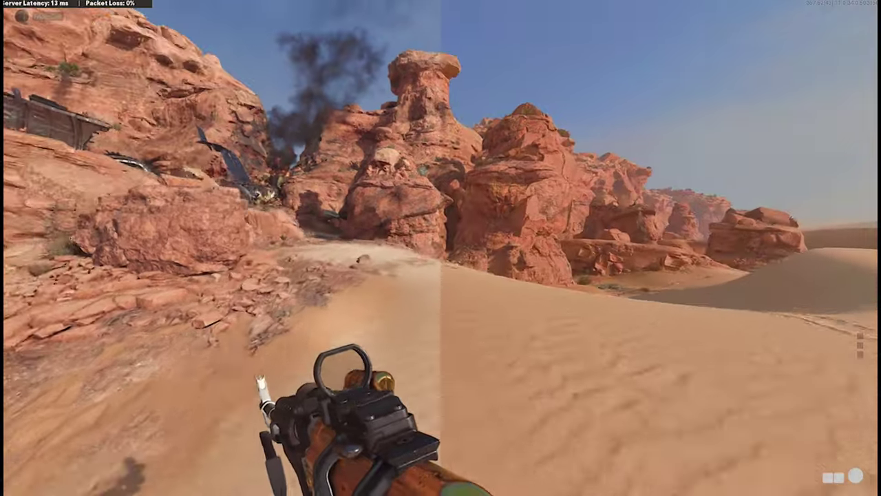
{"action": "key", "text": "w"}
{"action": "right_click", "coordinate": [441, 248]}
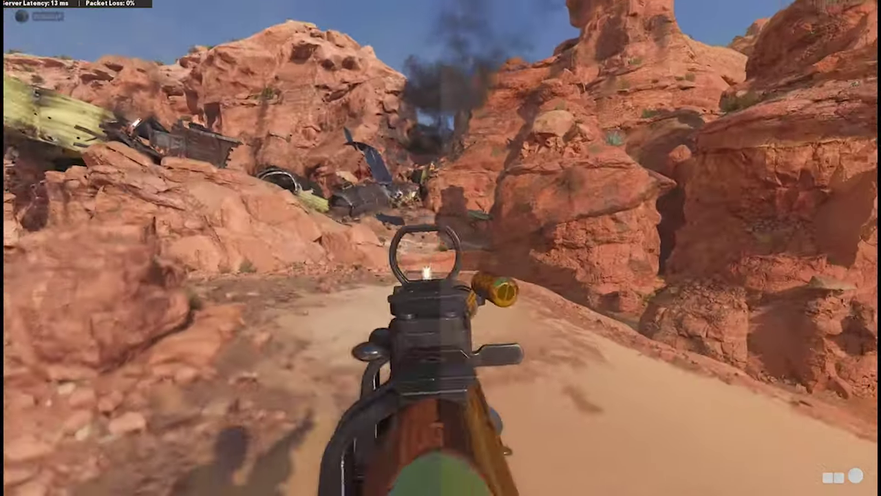
{"action": "key", "text": "w"}
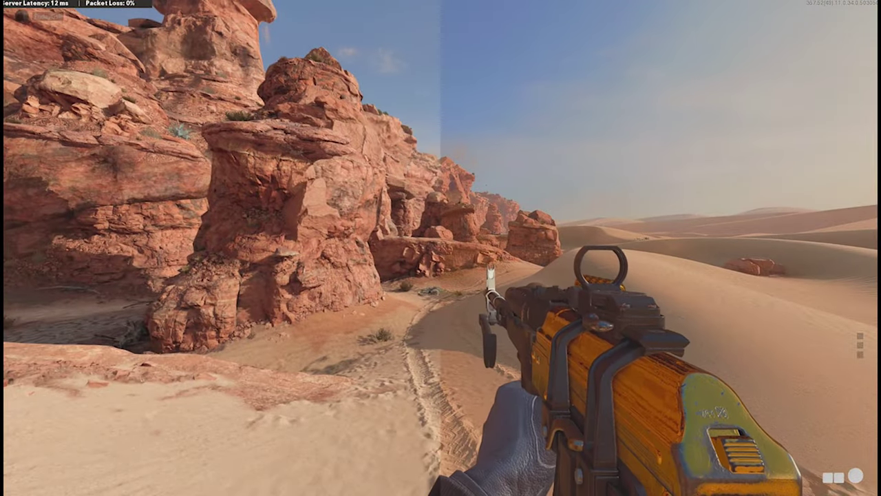
{"action": "key", "text": "w"}
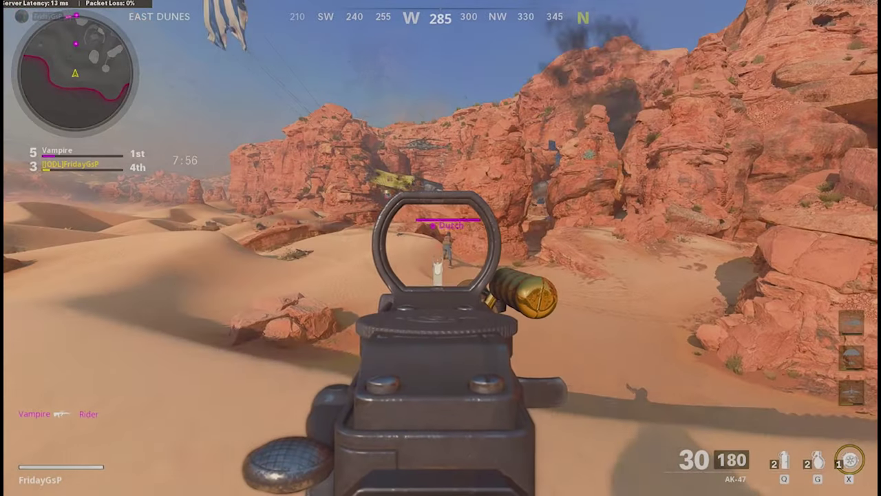
- Examine the full-screen image across the East Dunes, aiming at distant opponents to judge their visibility
{"action": "key", "text": "w"}
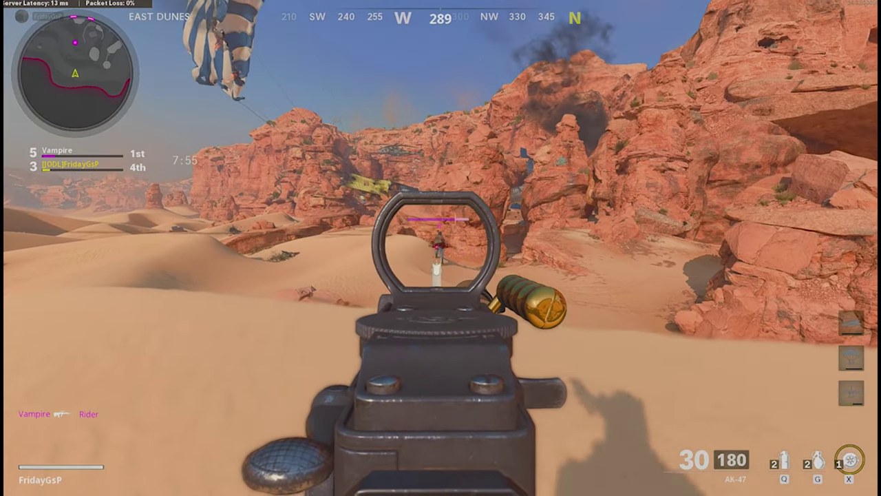
{"action": "key", "text": "w"}
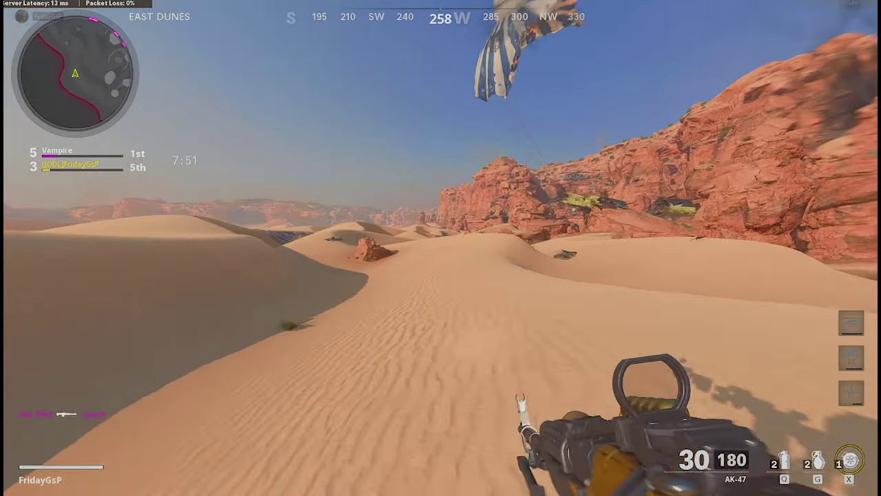
{"action": "key", "text": "w"}
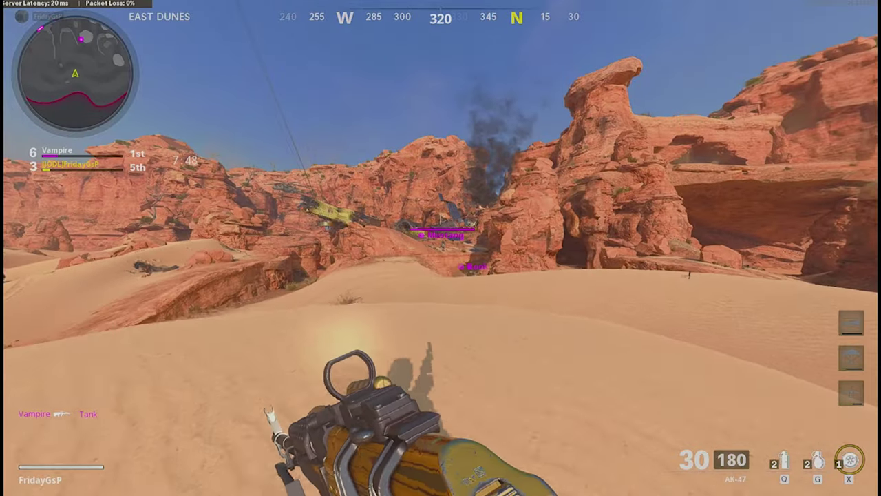
{"action": "right_click", "coordinate": [440, 248]}
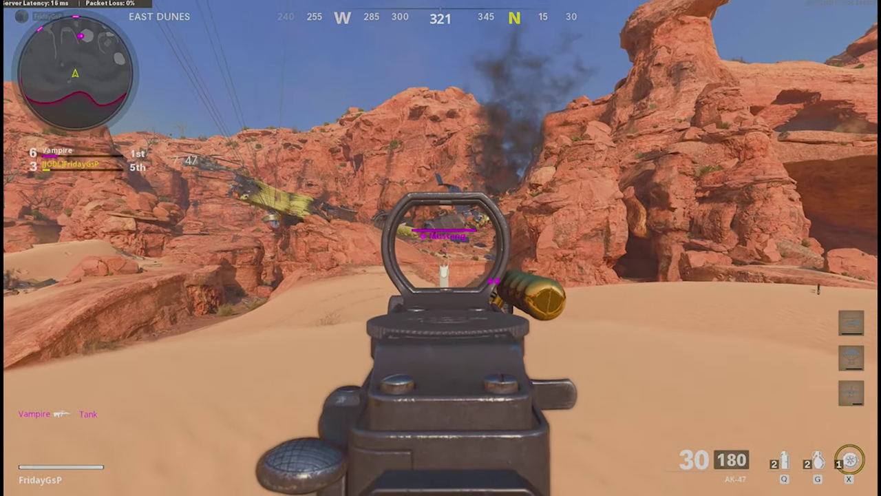
{"action": "key", "text": "s"}
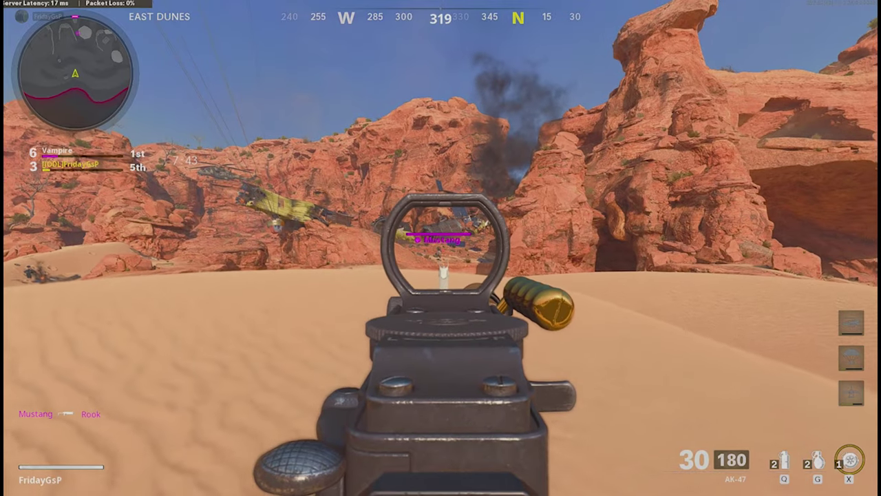
{"action": "key", "text": "w"}
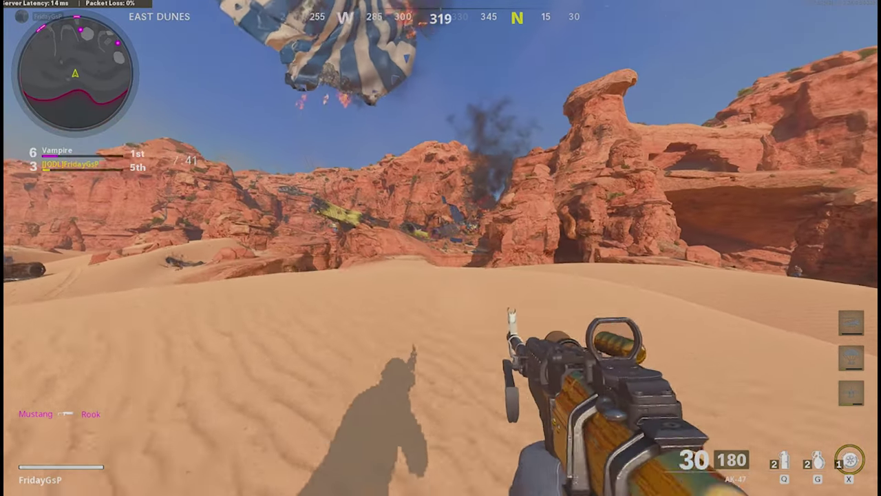
- Shoot the distant opponents in front of the East Dunes cliffs with the AK-47 and keep scanning for more
{"action": "right_click", "coordinate": [441, 248]}
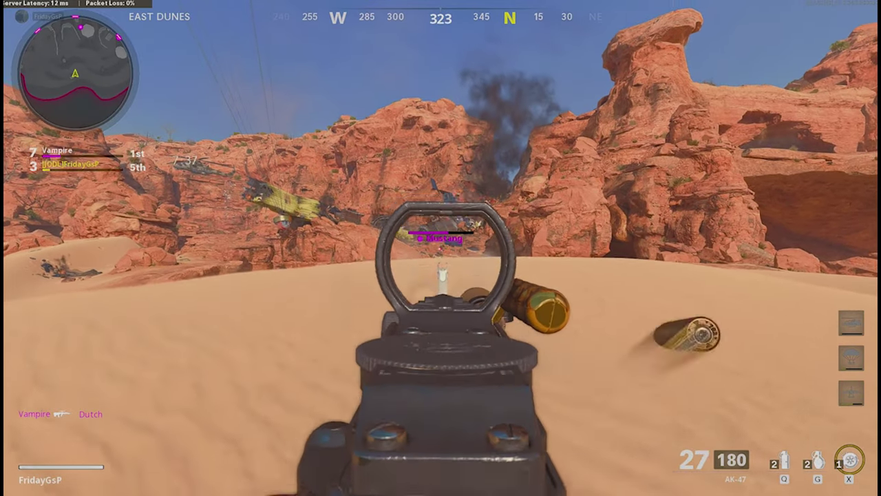
{"action": "left_click", "coordinate": [441, 248]}
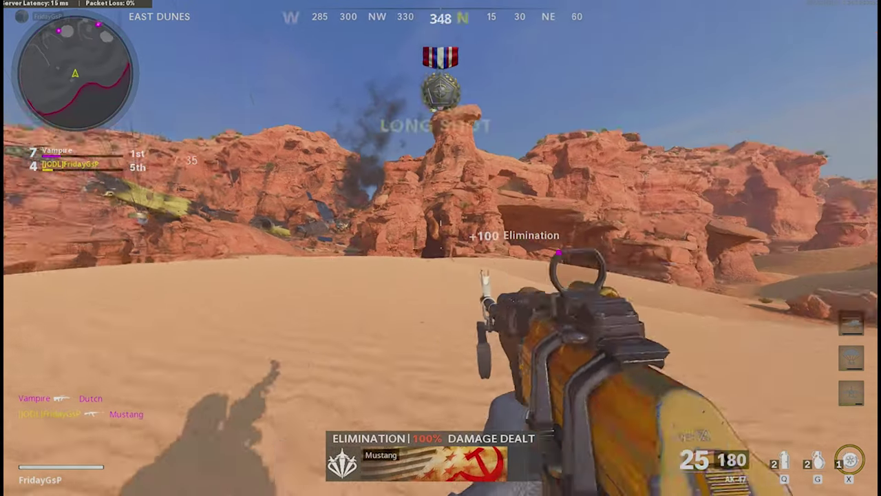
{"action": "right_click", "coordinate": [440, 248]}
{"action": "left_click", "coordinate": [440, 248]}
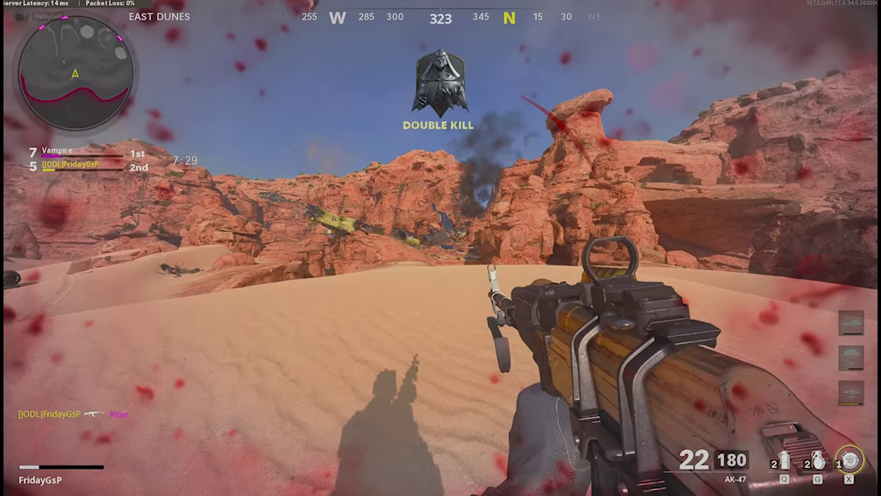
{"action": "right_click", "coordinate": [441, 247]}
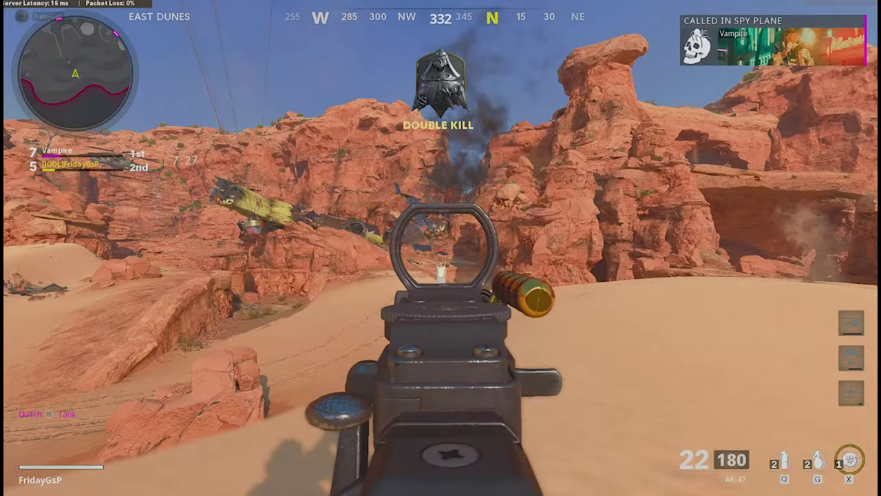
{"action": "key", "text": "a"}
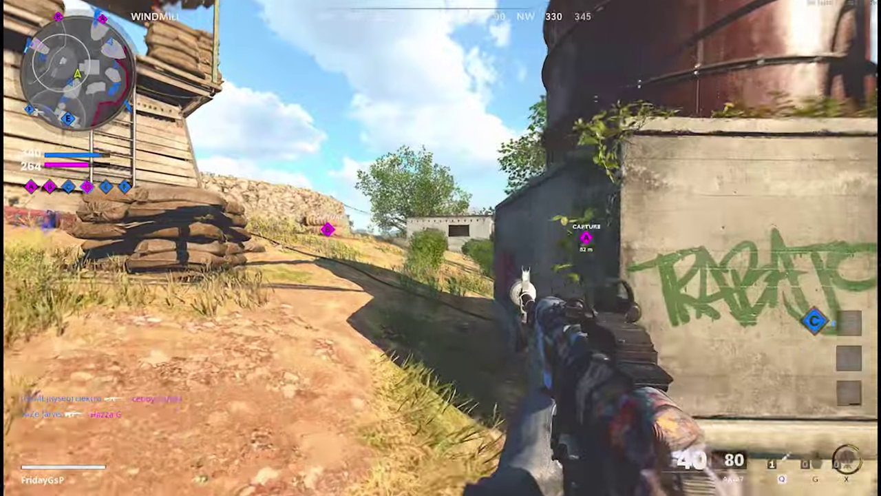
- Advance from the windmill through the bushes, shoot the enemy between the rocks and jump into the Lower Crops building
{"action": "key", "text": "w"}
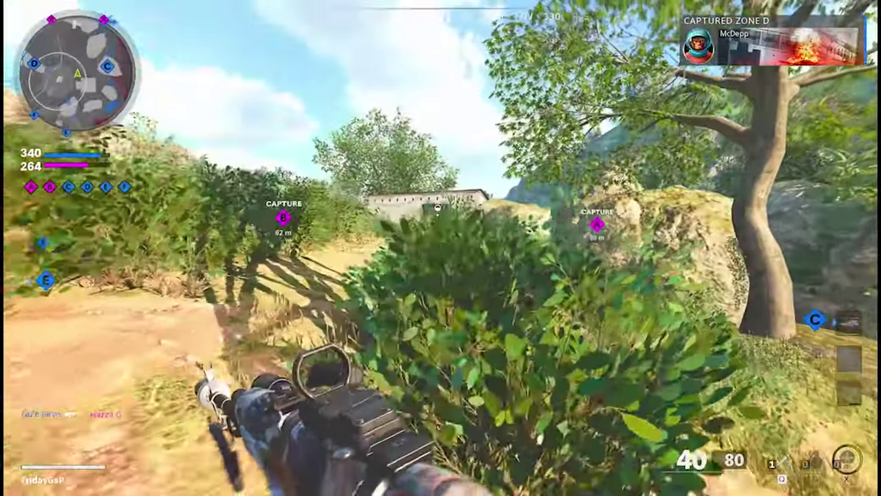
{"action": "key", "text": "w"}
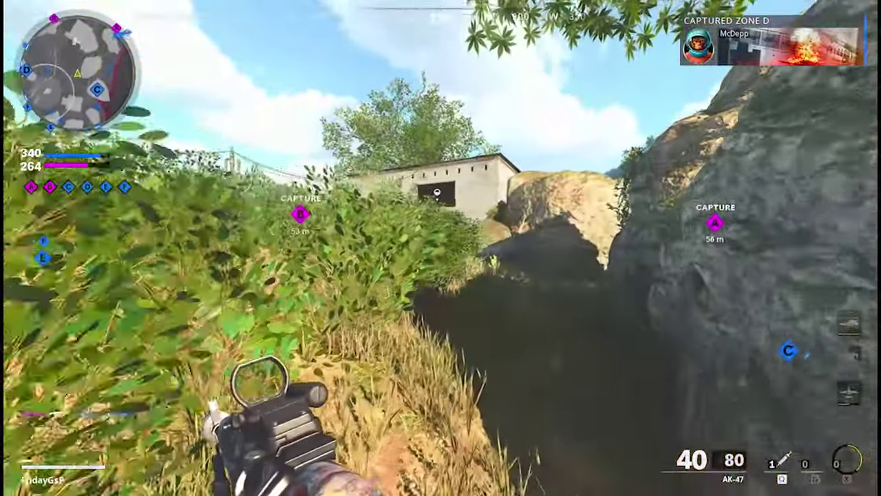
{"action": "key", "text": "w"}
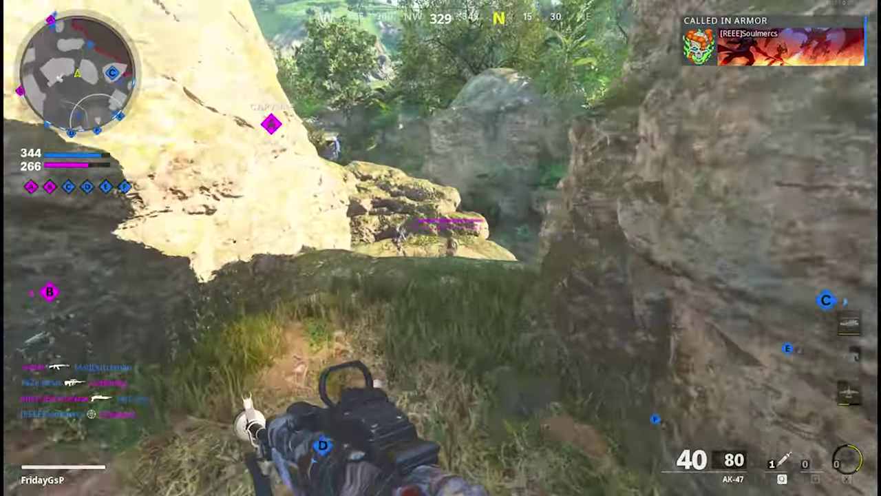
{"action": "key", "text": "w"}
{"action": "right_click", "coordinate": [440, 248]}
{"action": "left_click", "coordinate": [441, 248]}
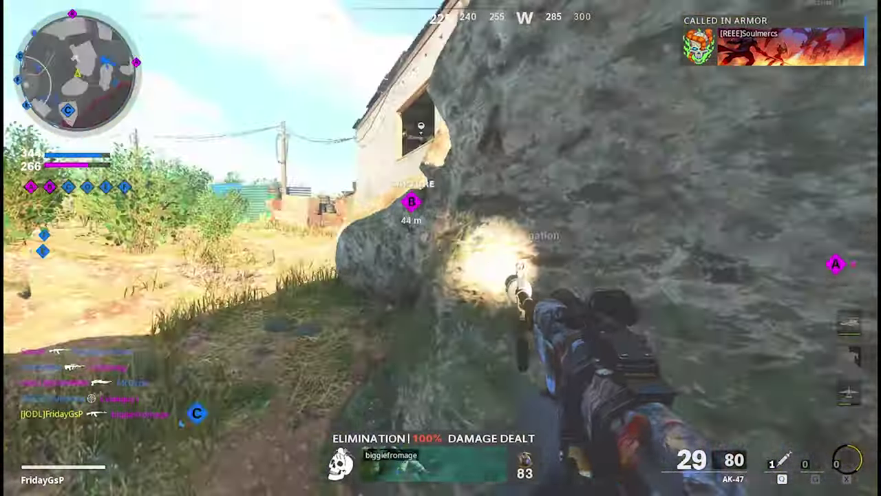
{"action": "key", "text": "w"}
{"action": "key", "text": "space"}
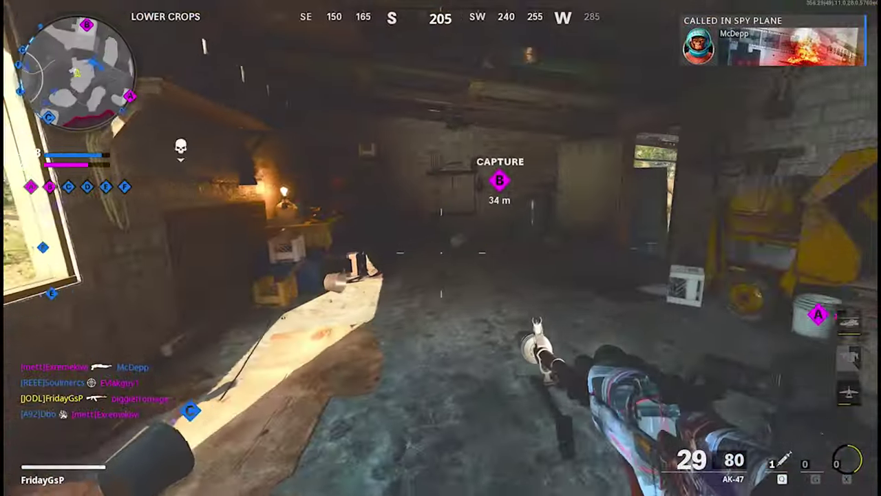
- Move past Garden Overwatch to the Garage, shoot the enemies beside the trucks and reload the AK-47
{"action": "key", "text": "w"}
{"action": "right_click", "coordinate": [441, 248]}
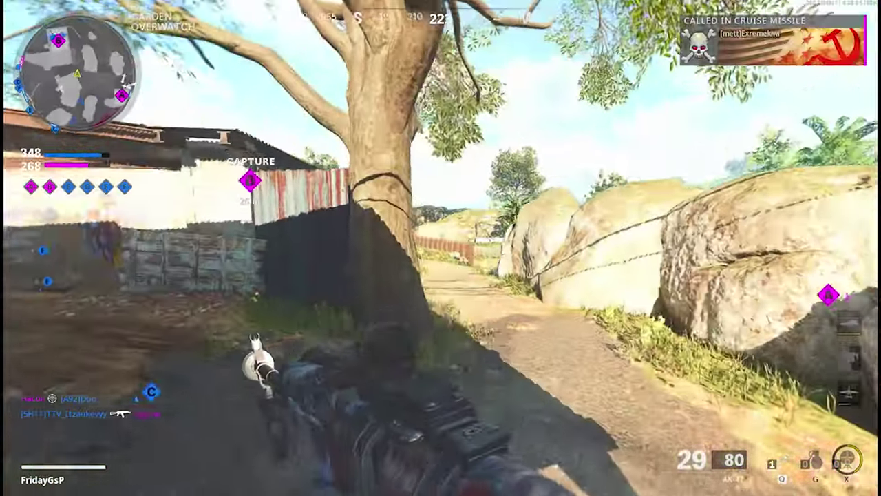
{"action": "key", "text": "w"}
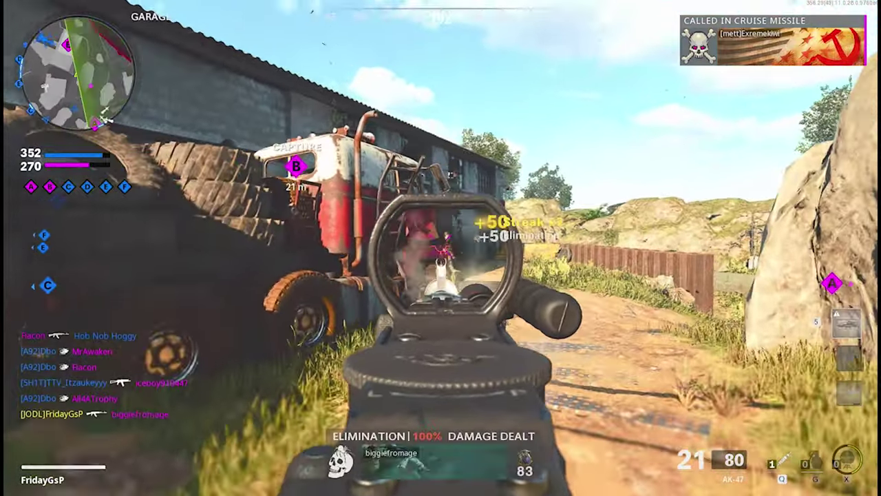
{"action": "key", "text": "w"}
{"action": "right_click", "coordinate": [440, 248]}
{"action": "left_click", "coordinate": [440, 248]}
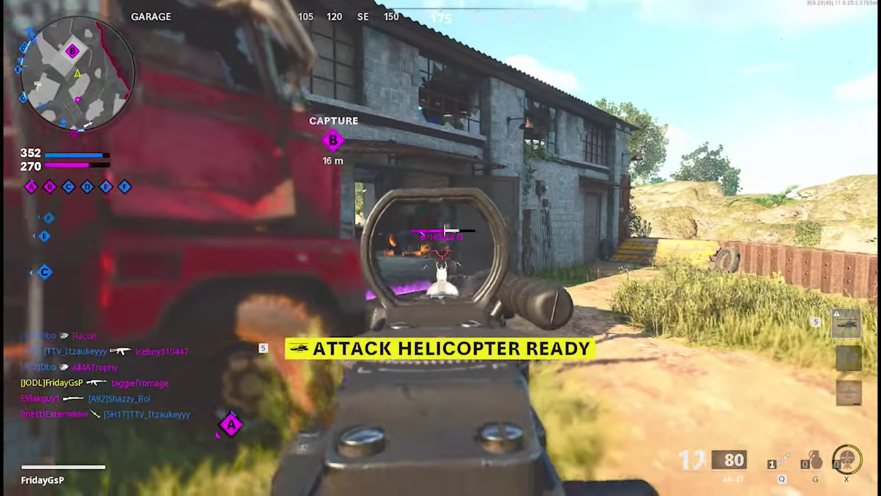
{"action": "left_click", "coordinate": [441, 248]}
{"action": "key", "text": "w"}
{"action": "key", "text": "r"}
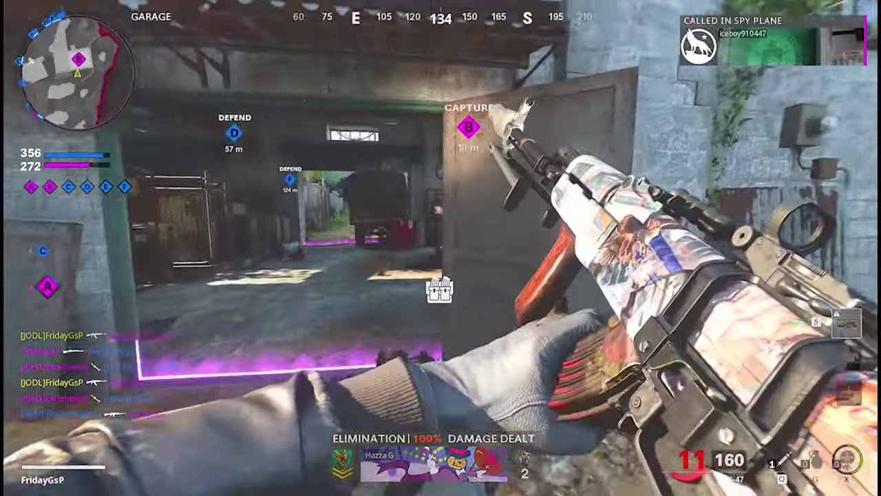
- Enter the Garage to capture zone B and shoot the enemies attacking through its open gate
{"action": "key", "text": "w"}
{"action": "right_click", "coordinate": [441, 248]}
{"action": "left_click", "coordinate": [440, 248]}
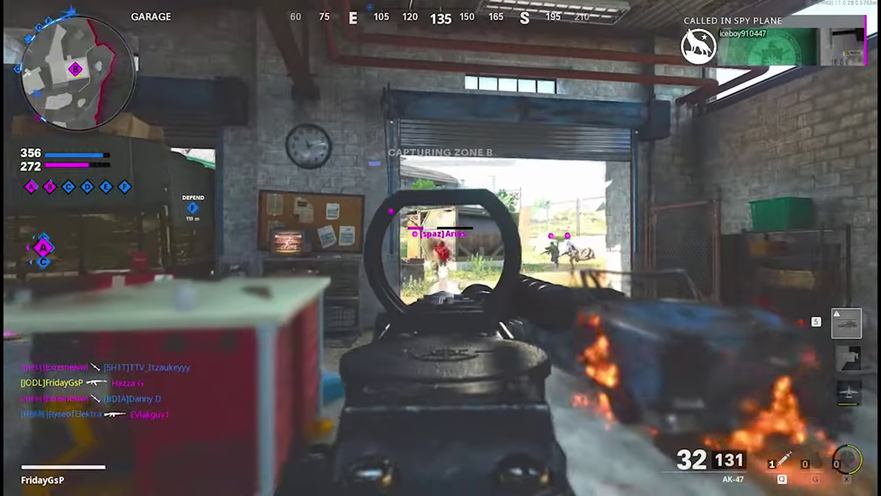
{"action": "left_click", "coordinate": [441, 248]}
{"action": "left_click", "coordinate": [441, 248]}
{"action": "key", "text": "w"}
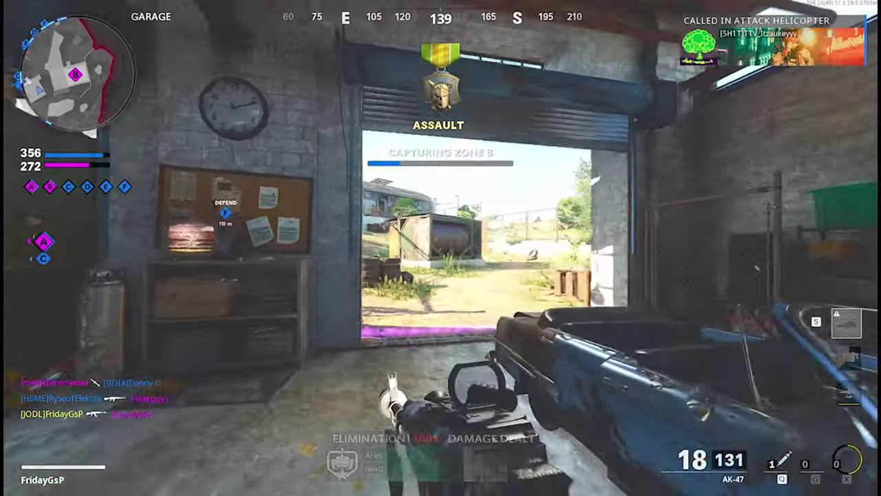
{"action": "right_click", "coordinate": [440, 248]}
{"action": "left_click", "coordinate": [441, 248]}
{"action": "left_click", "coordinate": [440, 248]}
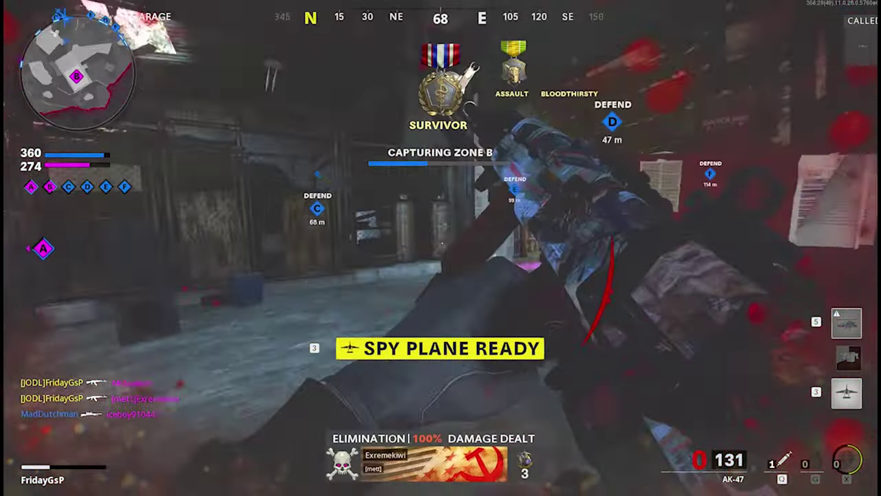
- Move around the parked truck at the Junkyard side of zone B and fire at the enemy in the Garage
{"action": "key", "text": "w"}
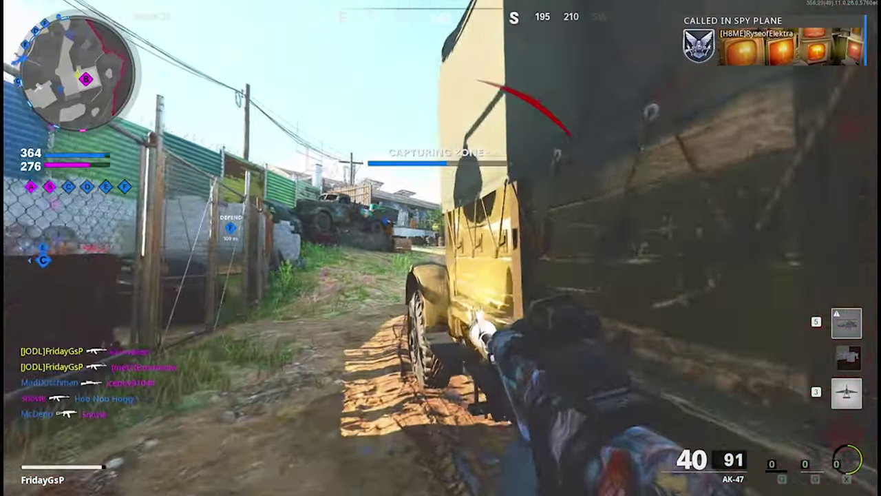
{"action": "right_click", "coordinate": [440, 248]}
{"action": "key", "text": "w"}
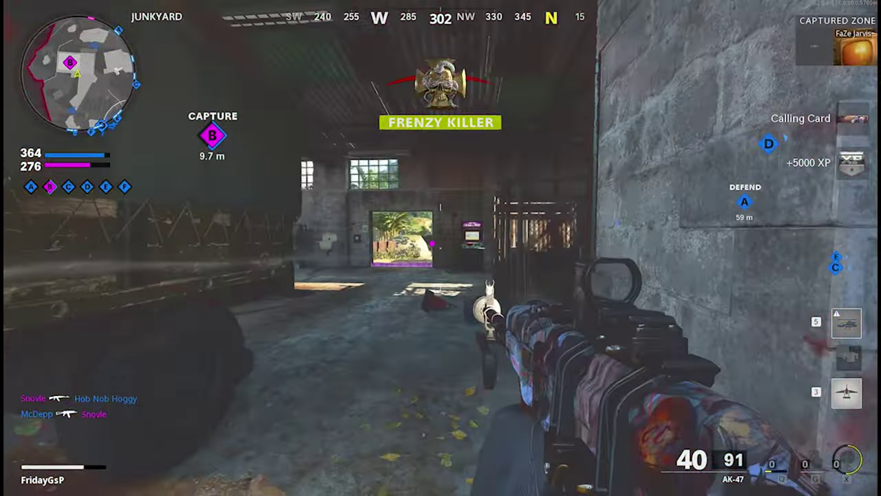
{"action": "right_click", "coordinate": [440, 248]}
{"action": "left_click", "coordinate": [441, 248]}
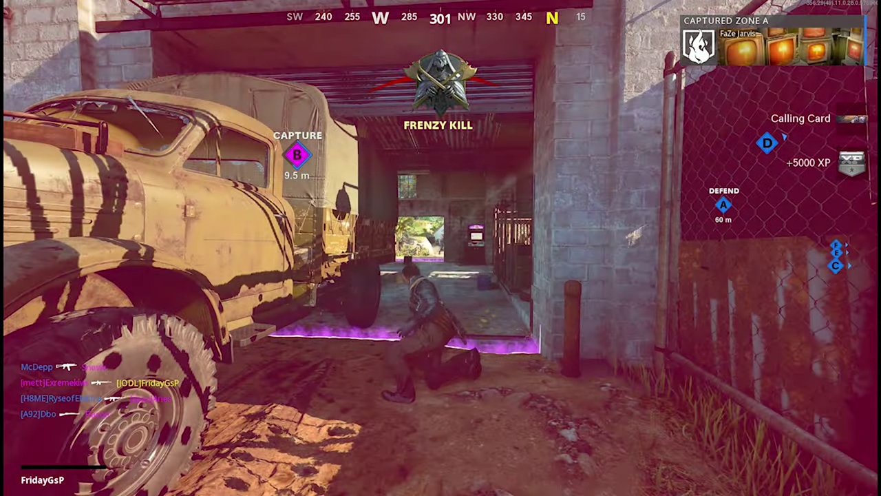